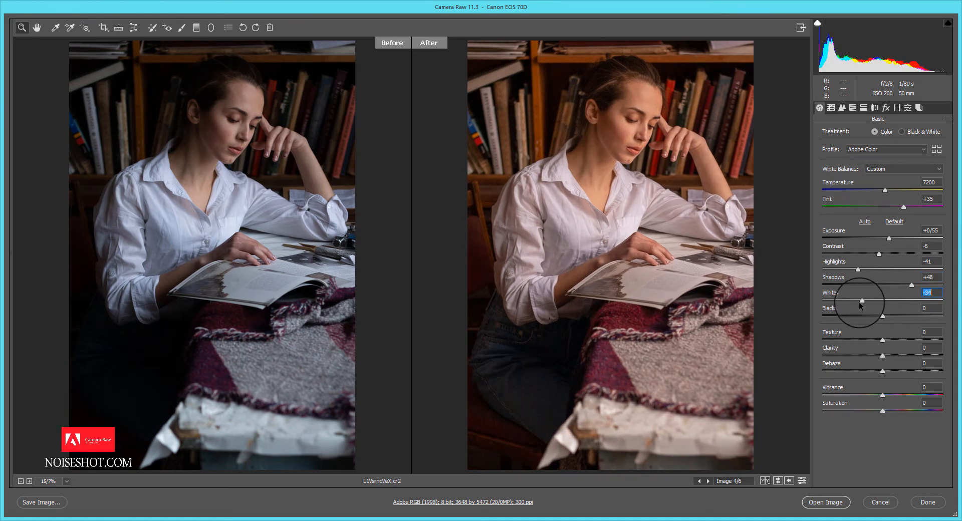
- Set Blacks to -21, Texture to +18, Clarity to +1, Dehaze to +3, Vibrance to +22 and Saturation to +5
left_click_drag(879, 315, 884, 371)
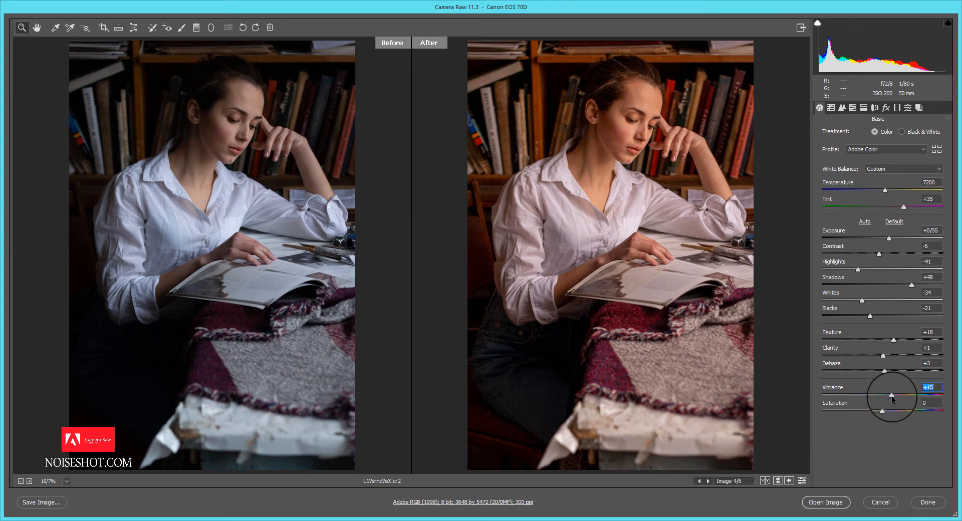
left_click_drag(897, 395, 886, 411)
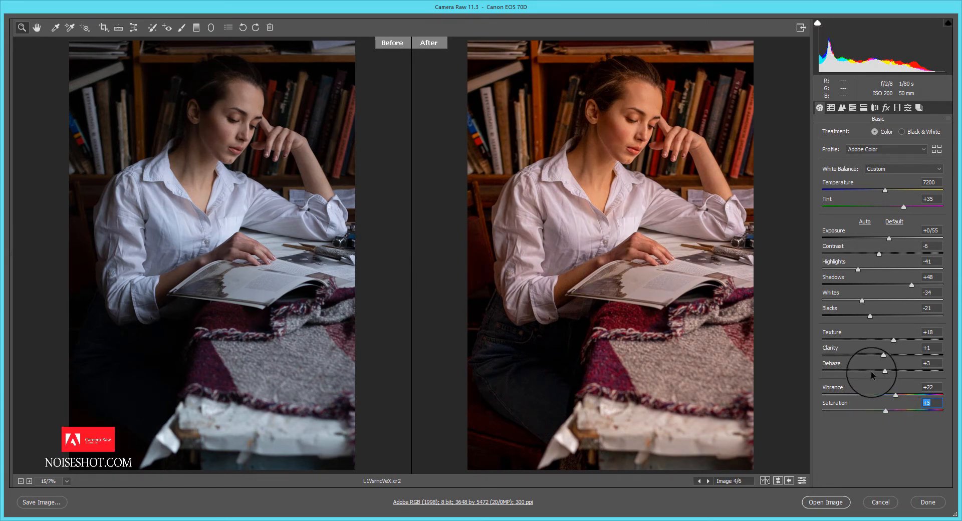
- Add highlight, midtone and shadow points along the diagonal of the RGB point tone curve at the quarter-grid intersections
left_click(830, 107)
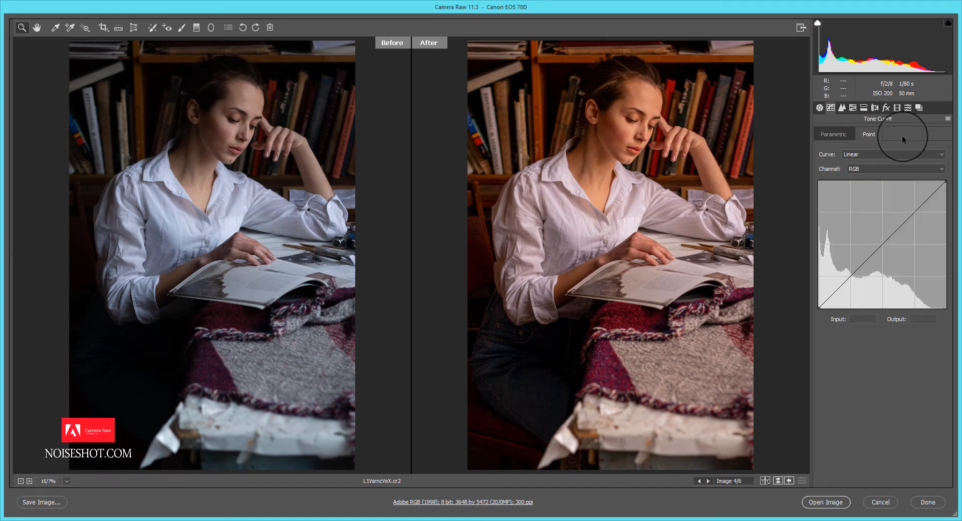
left_click(914, 211)
left_click(881, 245)
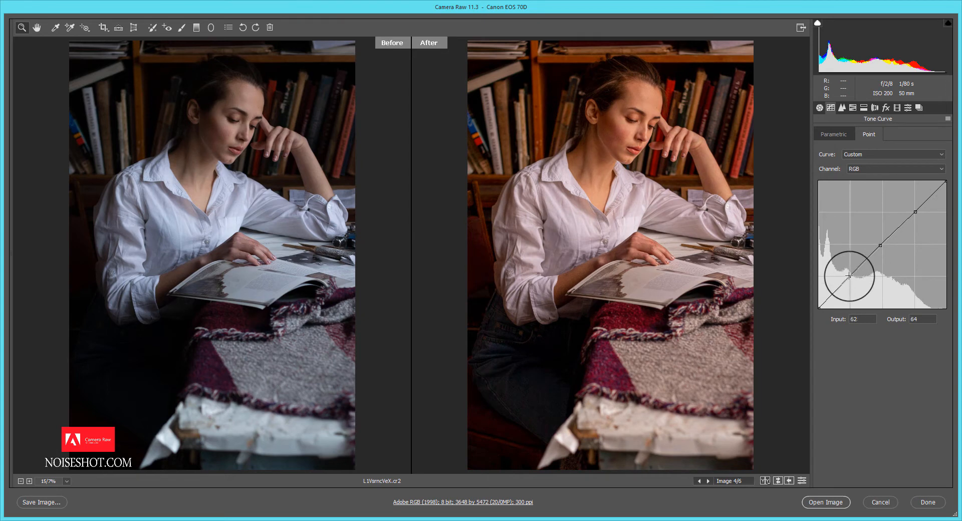
left_click(848, 275)
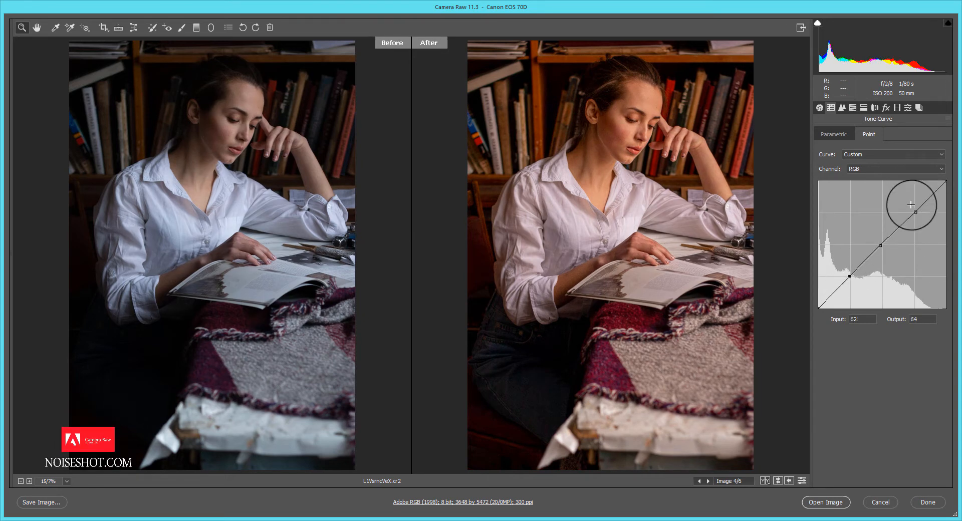
- Reshape the RGB curve: highlight point at 189/180, midtone at 137/125, shadow point lowered at input 77, black point raised to output 28
left_click_drag(914, 211, 913, 218)
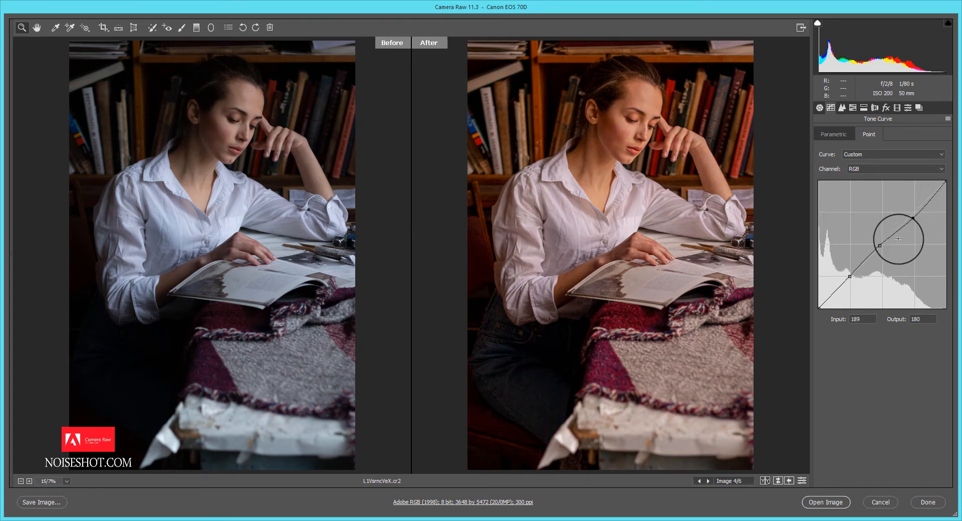
left_click_drag(879, 245, 887, 246)
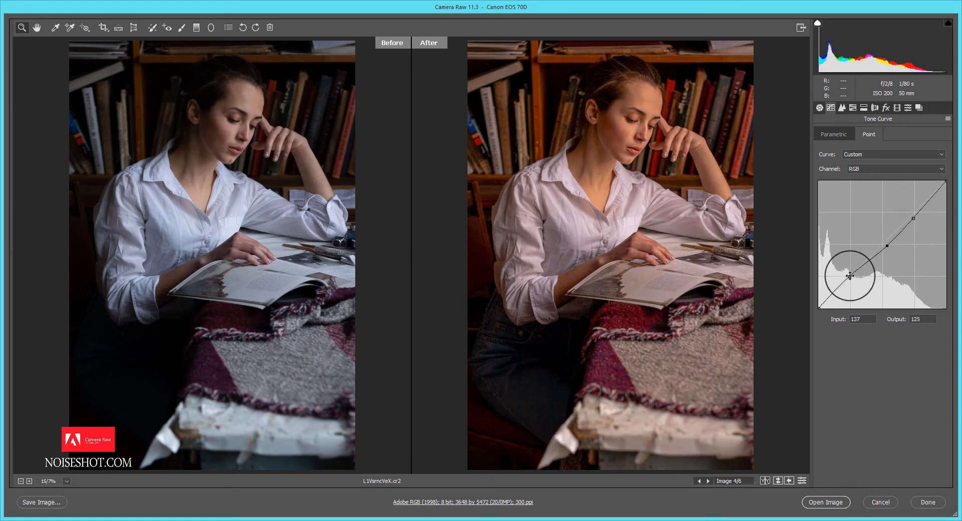
left_click_drag(854, 275, 857, 279)
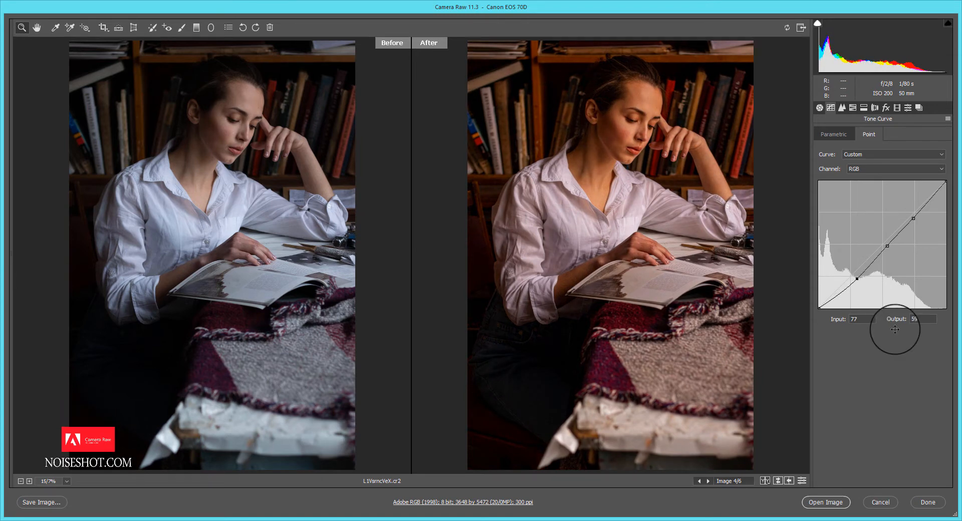
left_click_drag(818, 306, 813, 293)
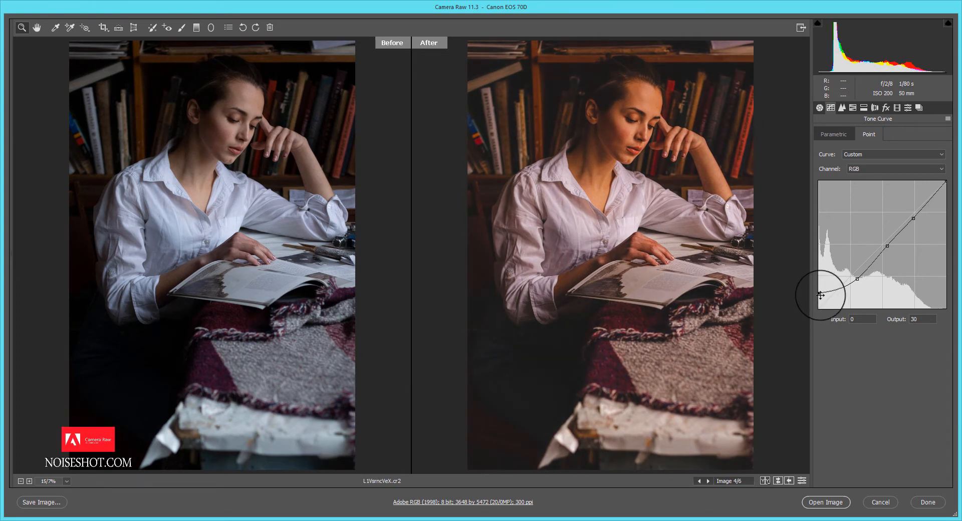
left_click_drag(818, 293, 808, 294)
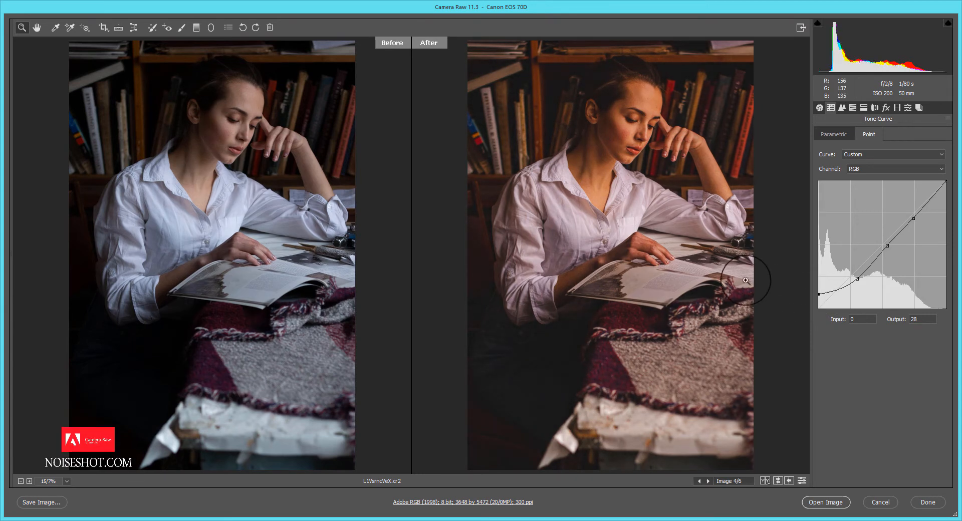
- Set the sharpening Masking to 64 in the Detail adjustments
left_click(841, 108)
left_click_drag(825, 198, 899, 198)
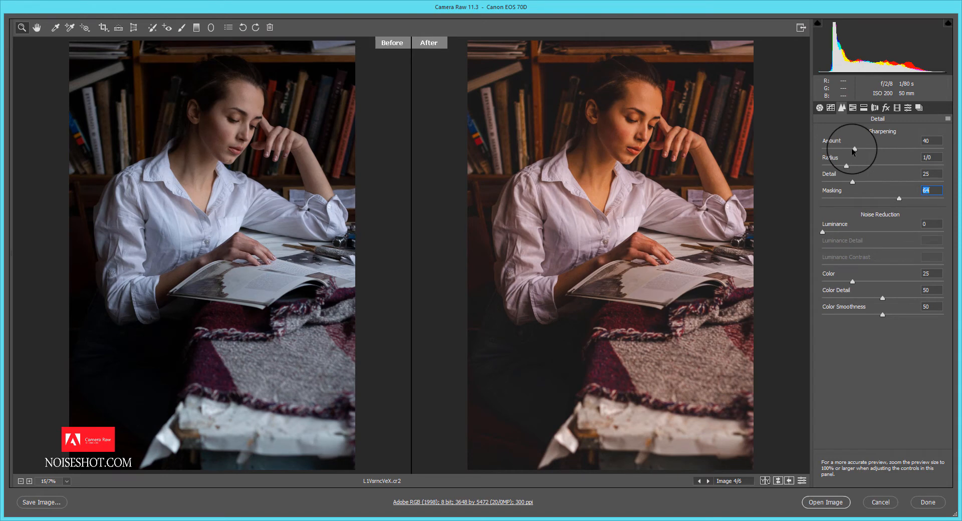
- Set the HSL hues: Reds -21, Oranges +15, Yellows -100, Greens -100, Aquas +7, Blues -43 and Magentas -94
left_click(852, 108)
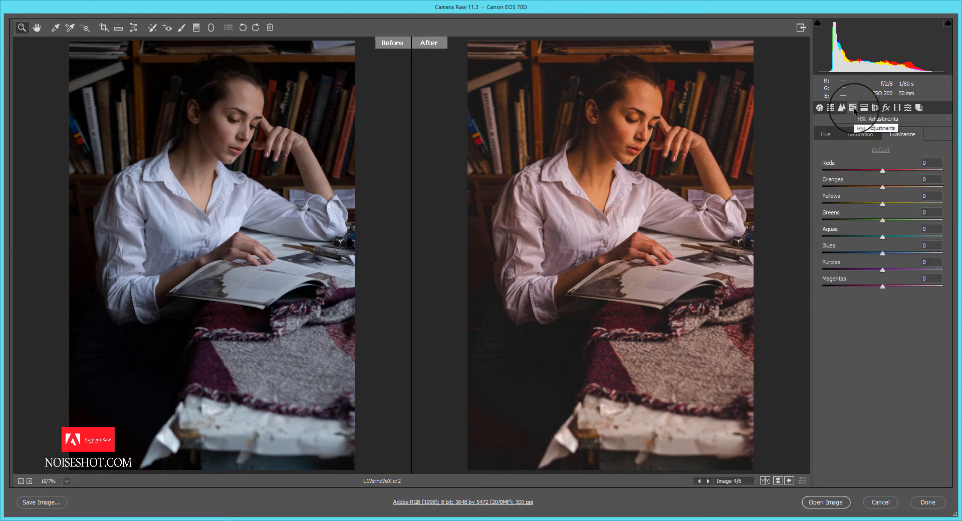
left_click(825, 134)
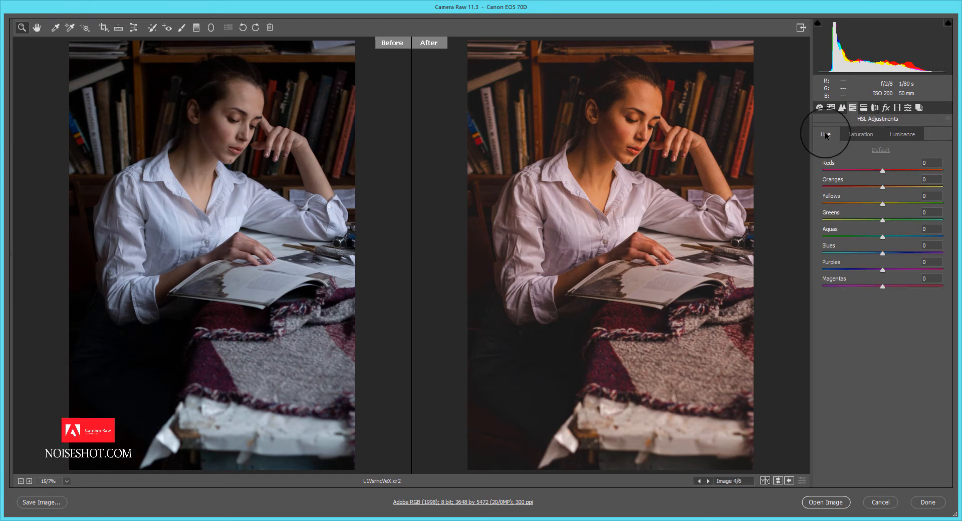
left_click_drag(870, 172, 822, 204)
left_click_drag(883, 219, 823, 220)
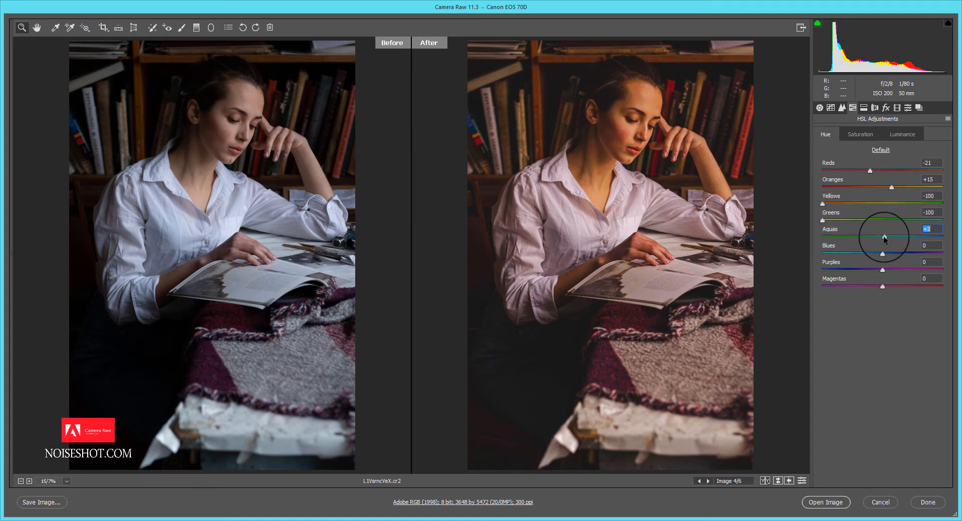
left_click_drag(882, 238, 856, 254)
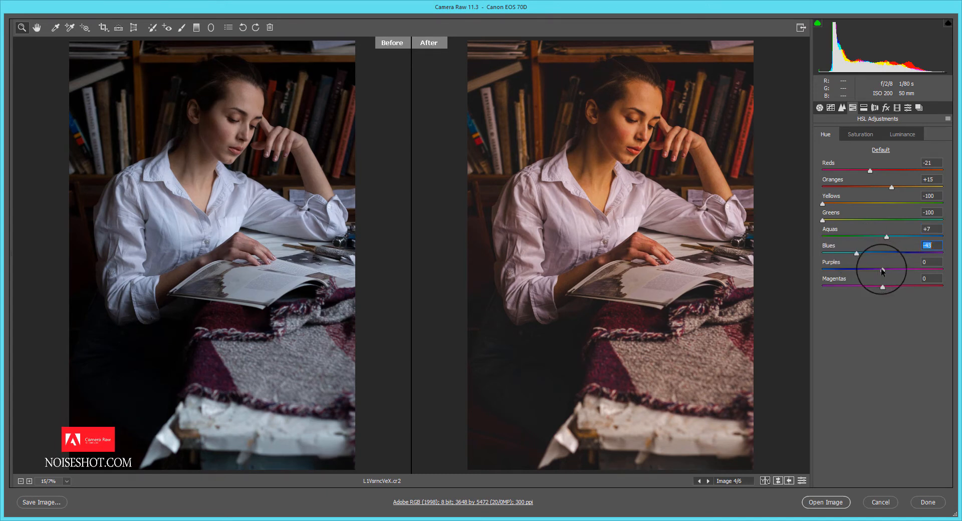
left_click_drag(881, 286, 825, 289)
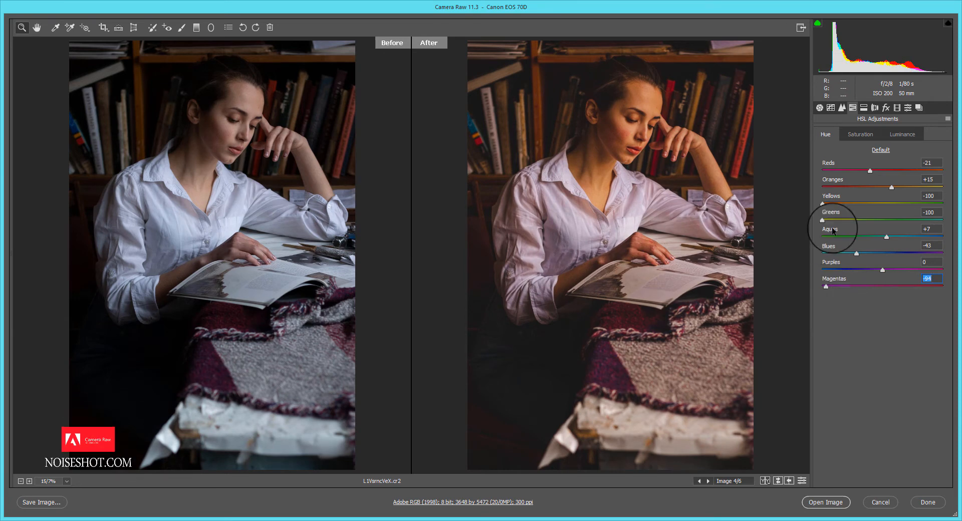
- Set the HSL saturations: Reds -41, Oranges -53, Yellows -39, Greens -40, Aquas -41, Blues -43, Purples -41 and Magentas -35
left_click(857, 134)
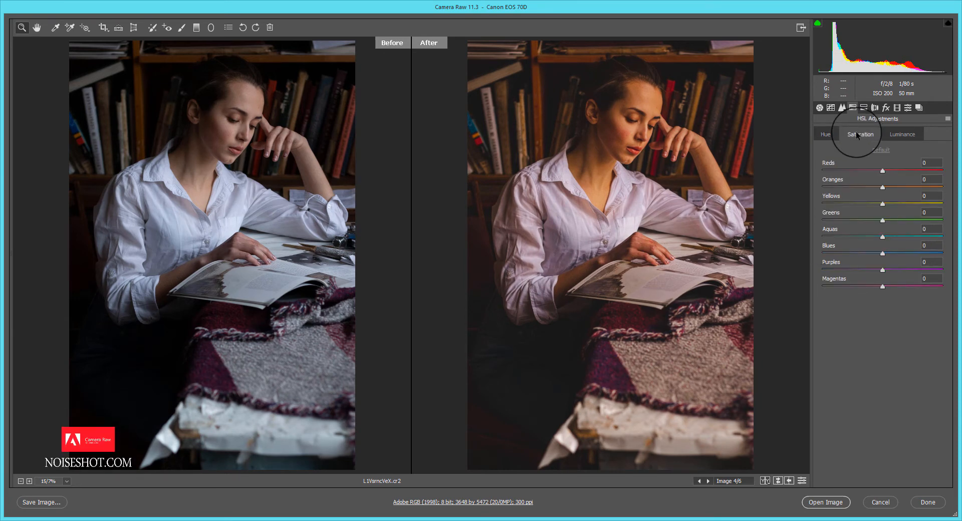
left_click_drag(881, 171, 858, 171)
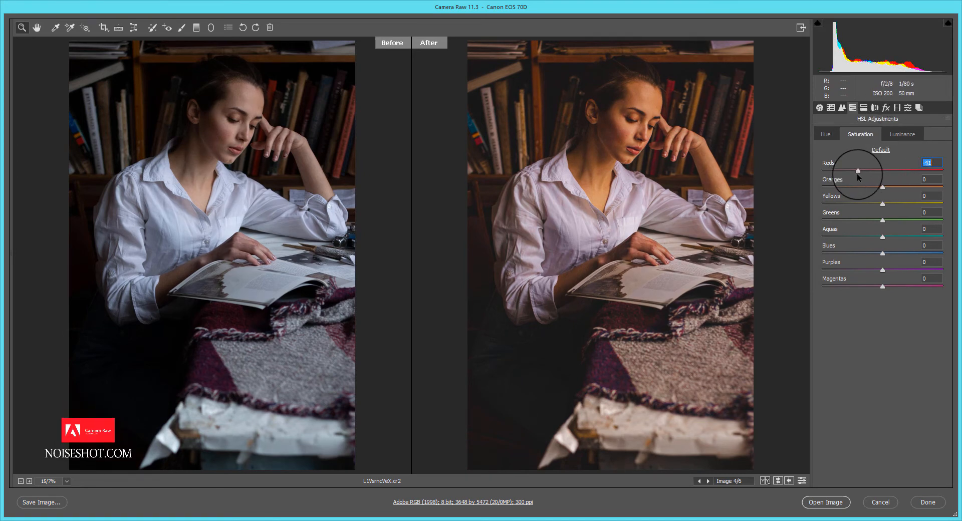
left_click_drag(882, 186, 859, 221)
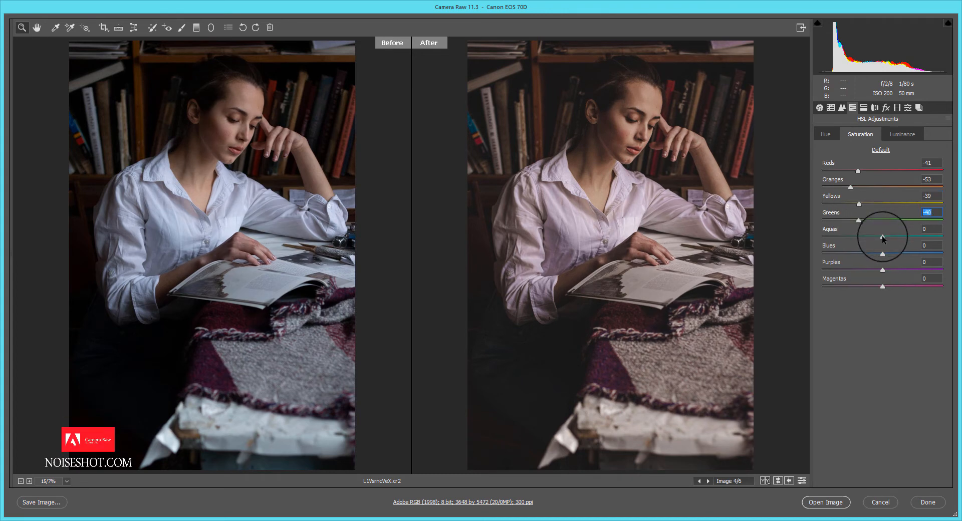
left_click_drag(881, 235, 857, 236)
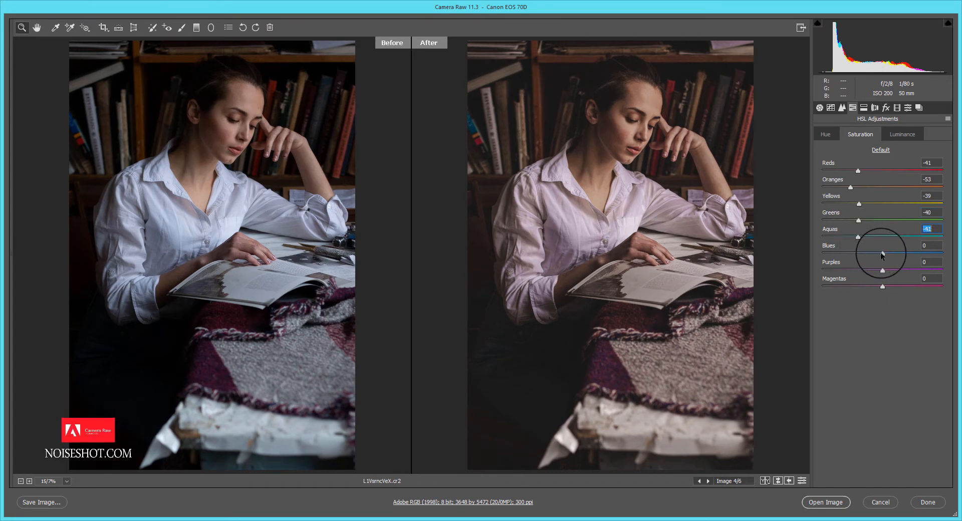
left_click_drag(881, 253, 853, 253)
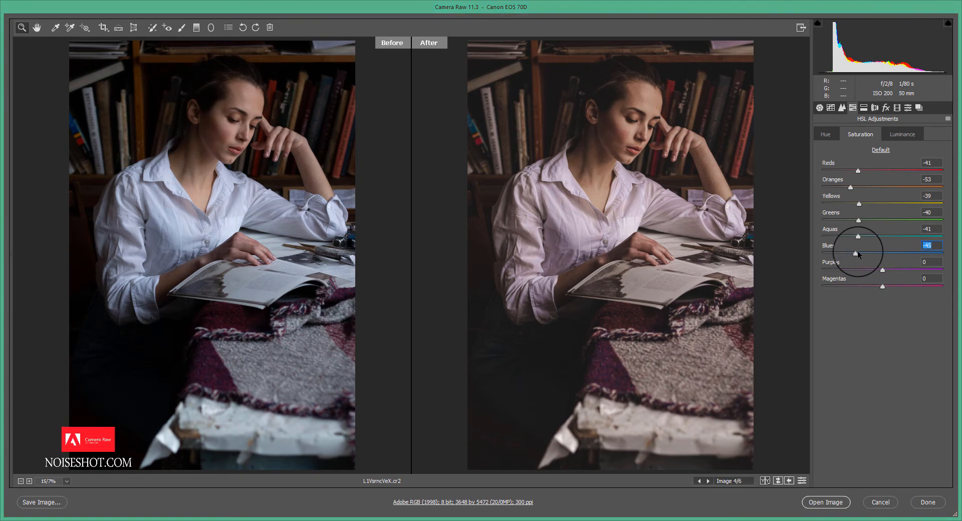
left_click_drag(854, 253, 857, 253)
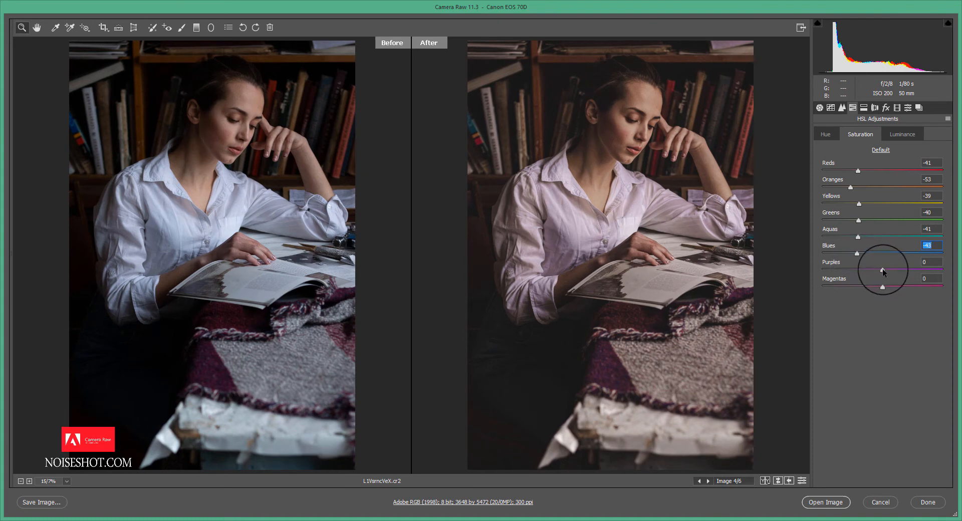
left_click_drag(882, 269, 861, 288)
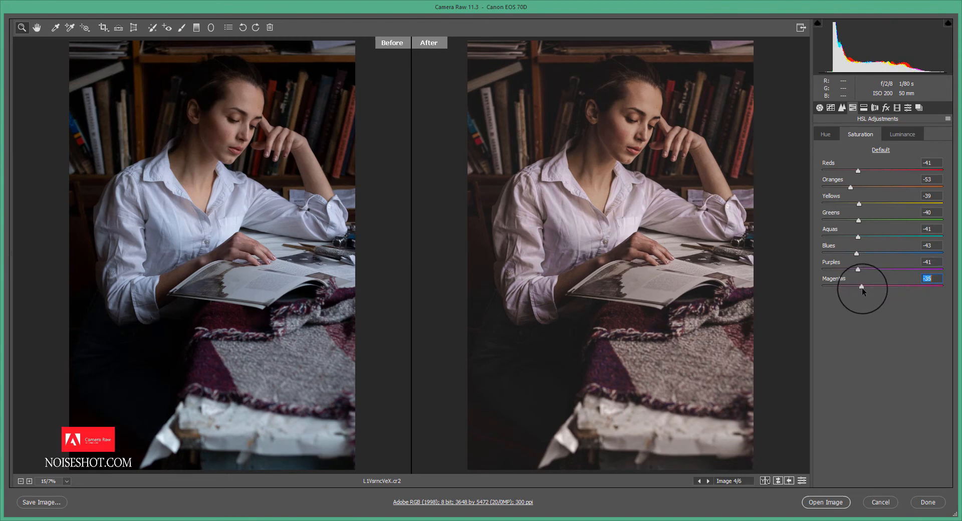
- Set the HSL luminance of the Reds to +32
left_click(897, 134)
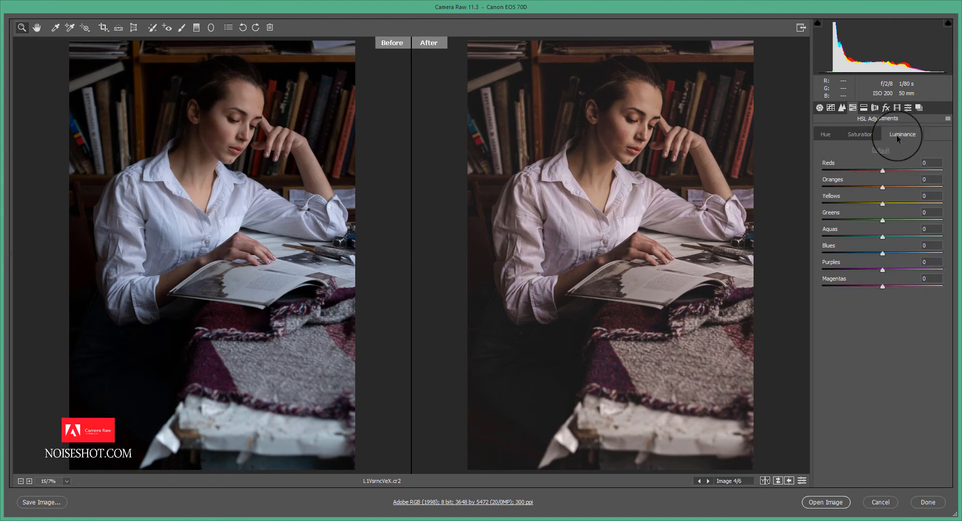
left_click_drag(881, 171, 901, 171)
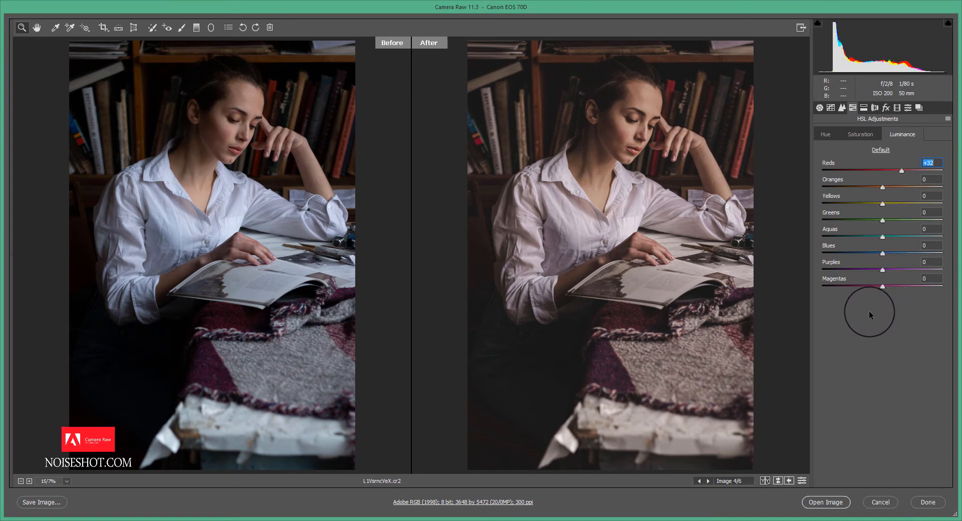
- Apply split toning with highlights at hue 217, saturation 12, and shadows at hue 243, saturation 3
left_click(863, 107)
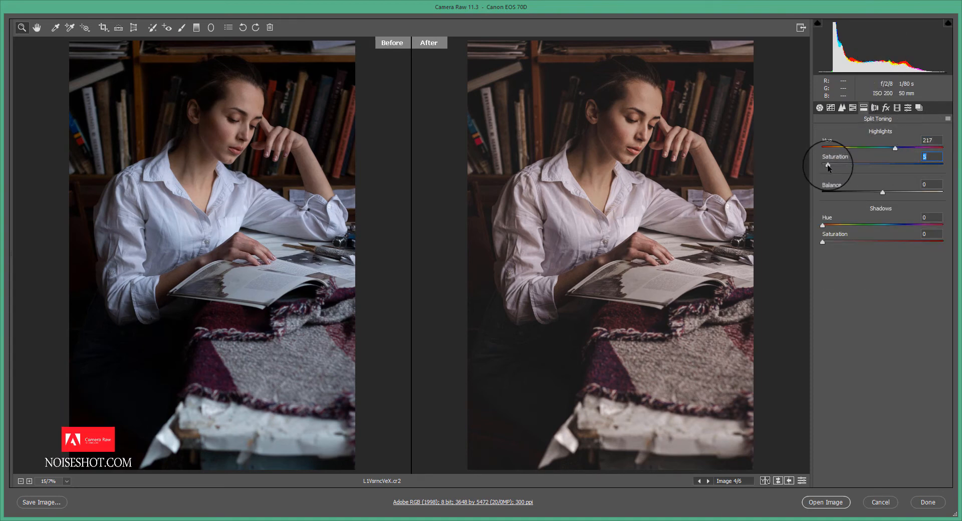
left_click_drag(838, 164, 835, 164)
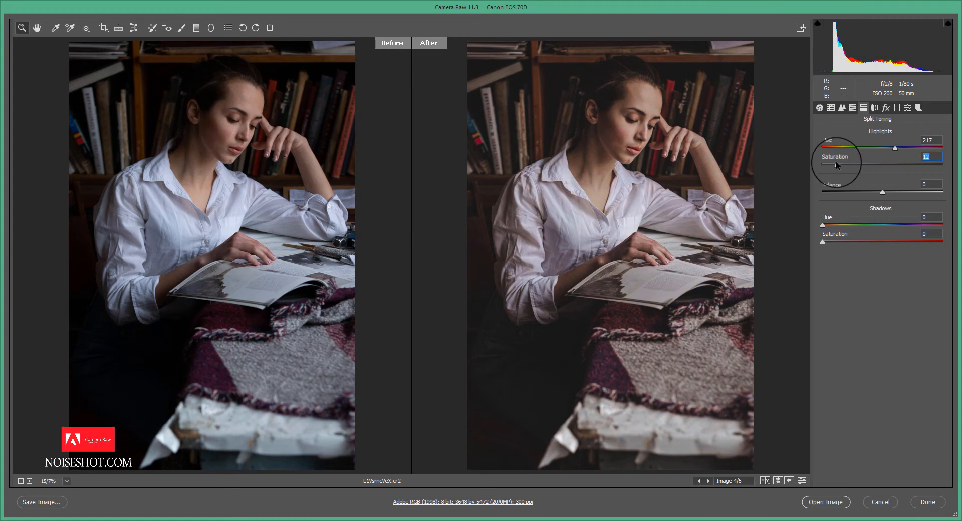
left_click(931, 218)
type("243")
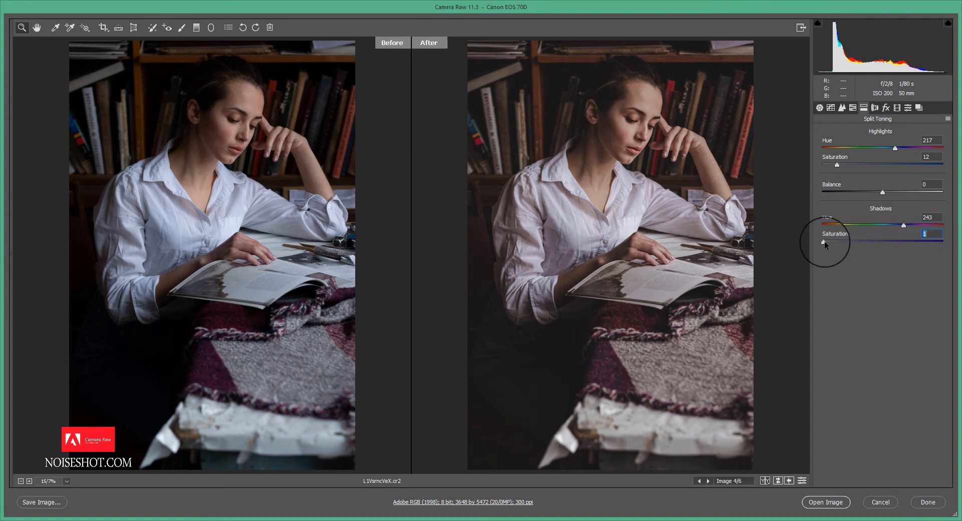
left_click_drag(824, 241, 826, 239)
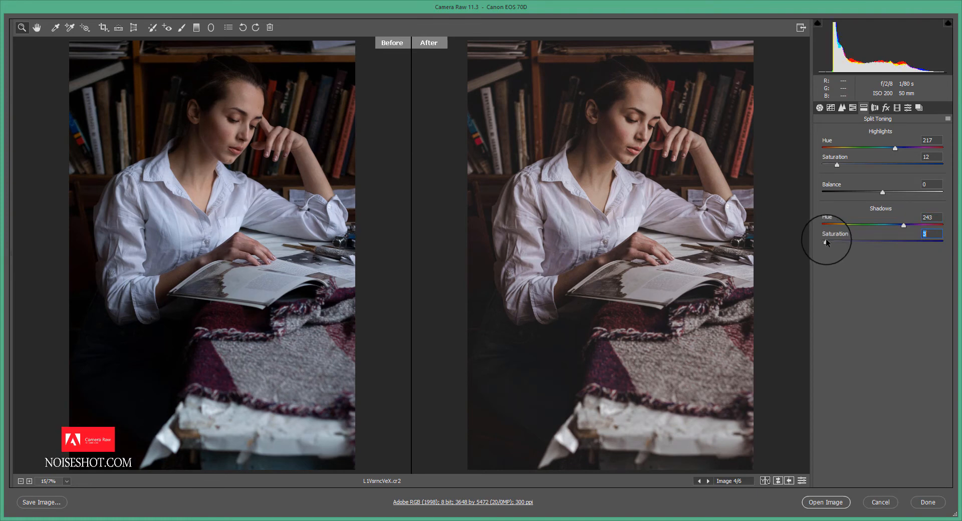
- Calibrate the primaries: Blue hue -25 and saturation +84, Green hue -28 and saturation +26, Red saturation +8
left_click(897, 107)
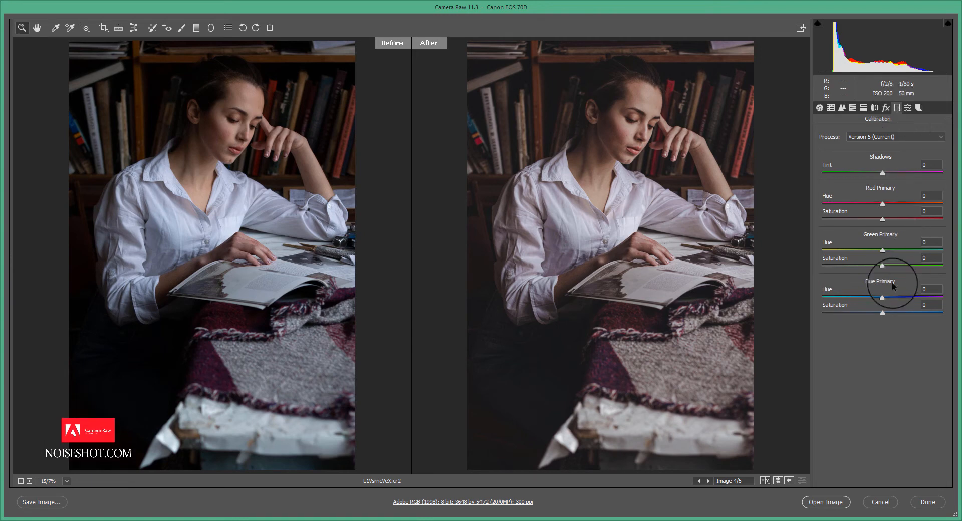
mouse_move(882, 312)
left_mouse_down()
mouse_move(932, 308)
mouse_move(869, 299)
left_mouse_up()
left_click_drag(882, 266, 865, 251)
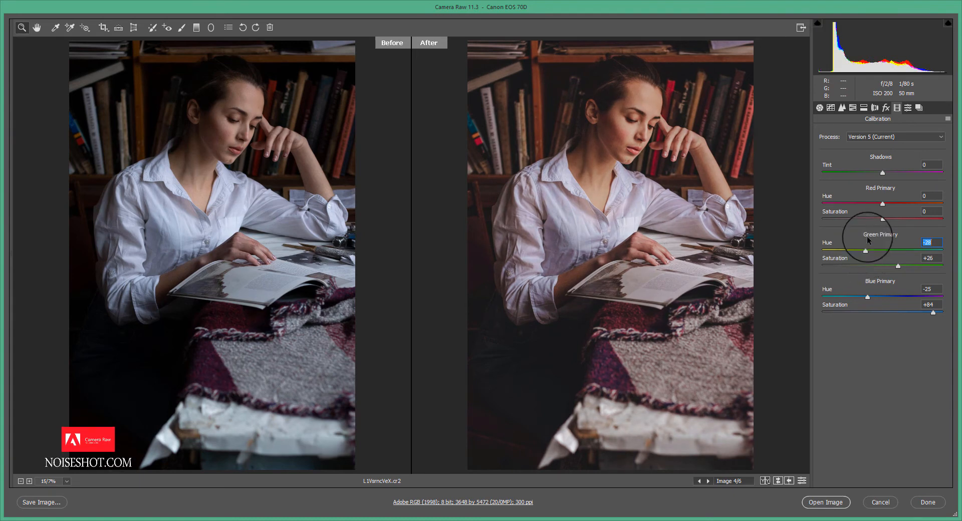
left_click_drag(883, 215, 887, 217)
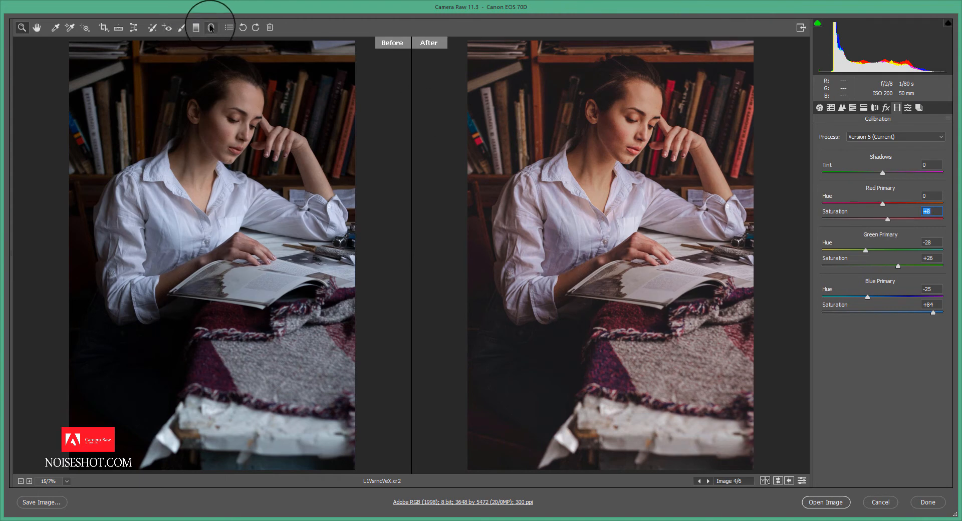
left_click(181, 28)
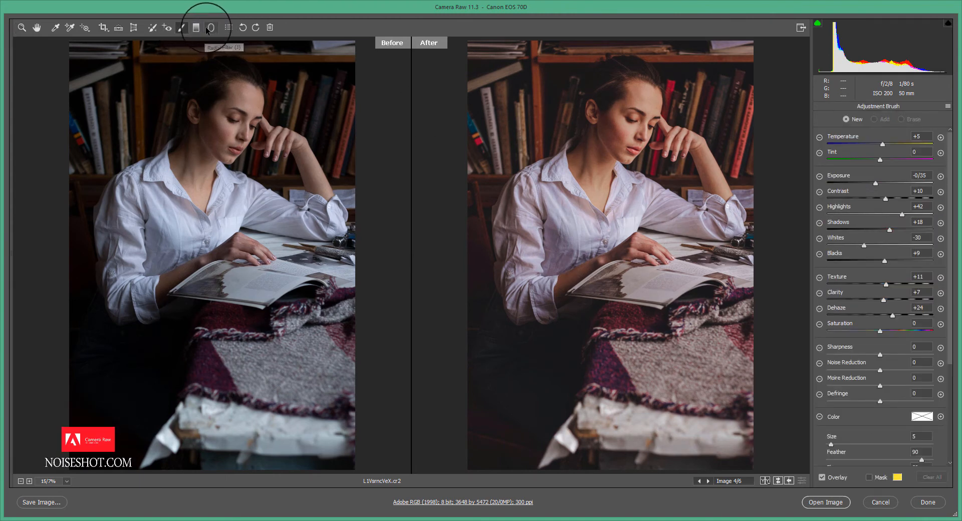
left_click(22, 27)
left_click(820, 108)
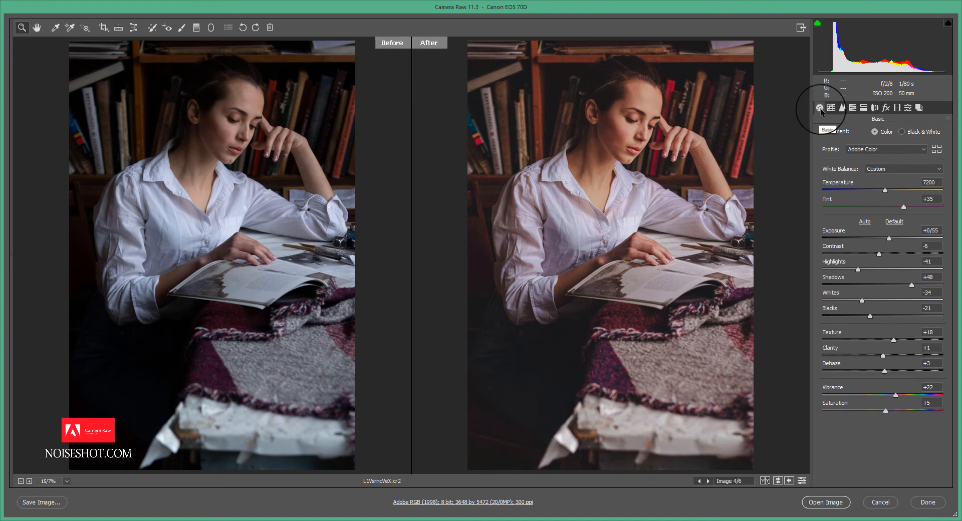
- Raise the black point of the RGB point tone curve to output 35
left_click(841, 107)
left_click_drag(820, 293, 815, 289)
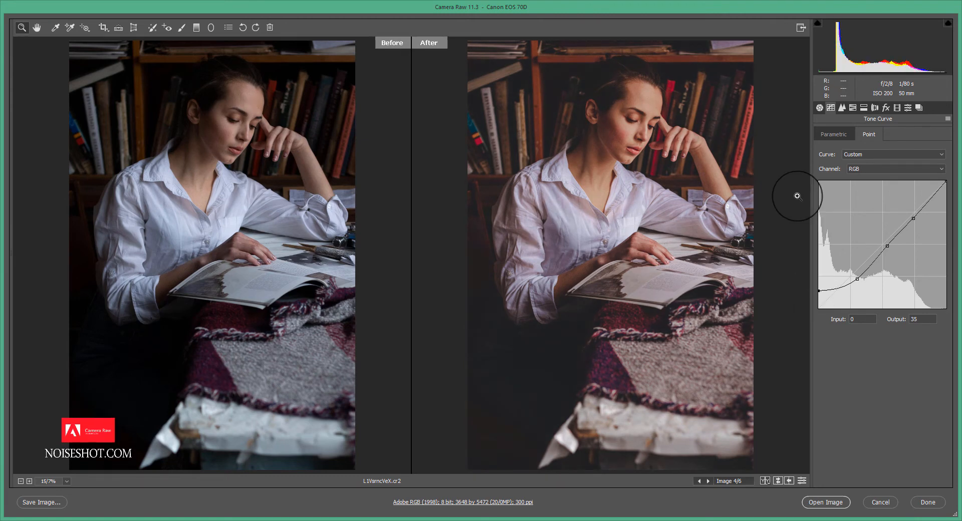
- Lower the photo's Texture to +6 in the basic adjustments
left_click(820, 107)
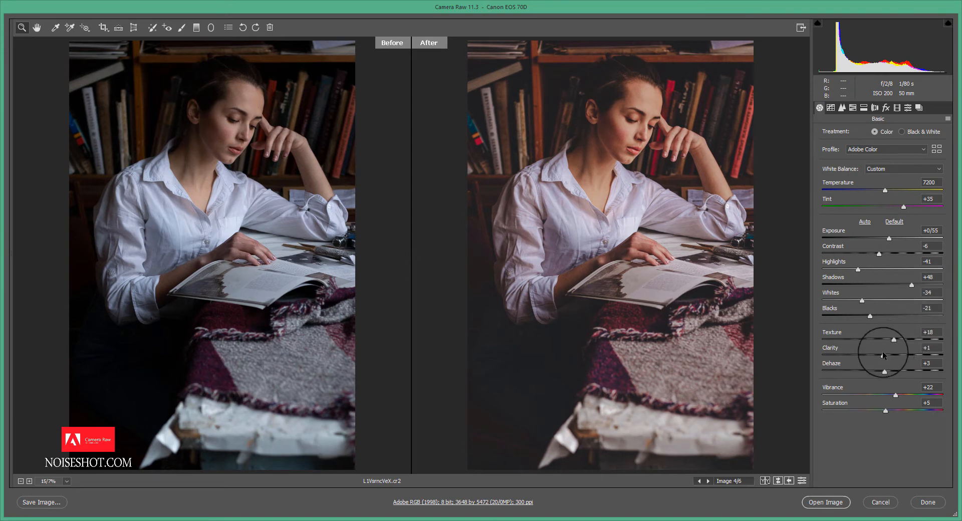
left_click_drag(893, 340, 885, 340)
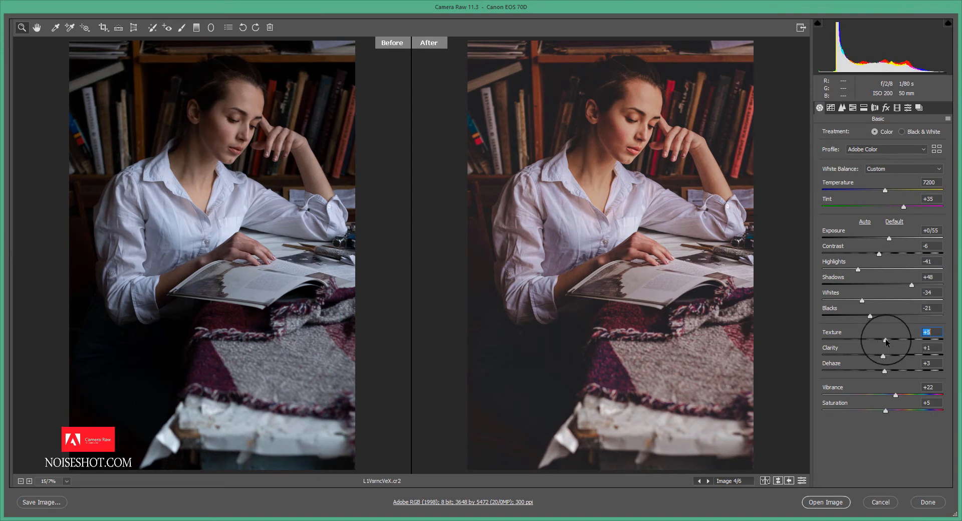
- Save all current settings as a new preset named "peach color tone" in the User Presets group
left_click(907, 107)
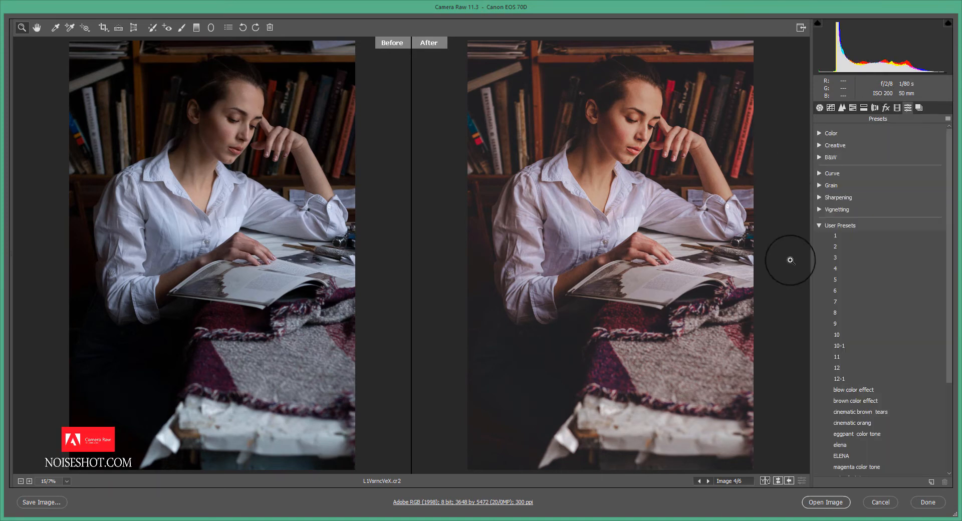
left_click(931, 480)
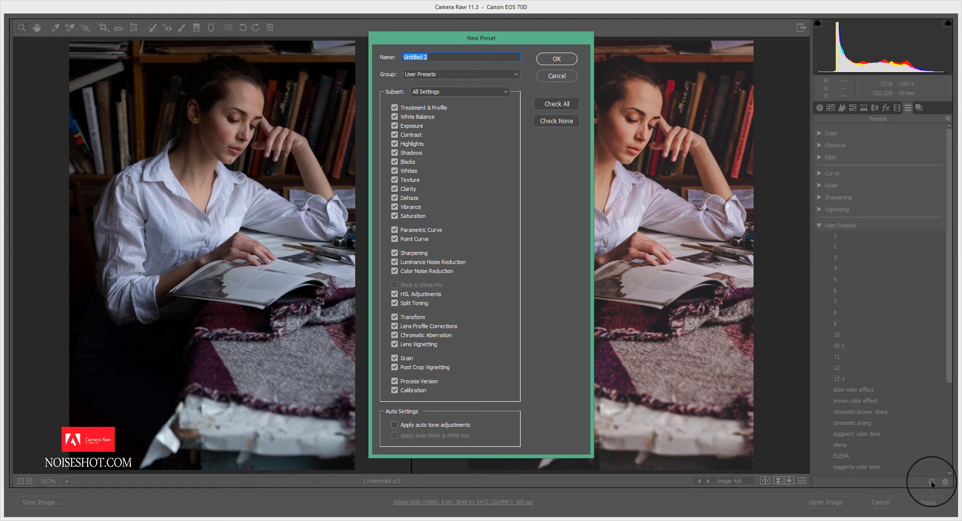
type("peach ")
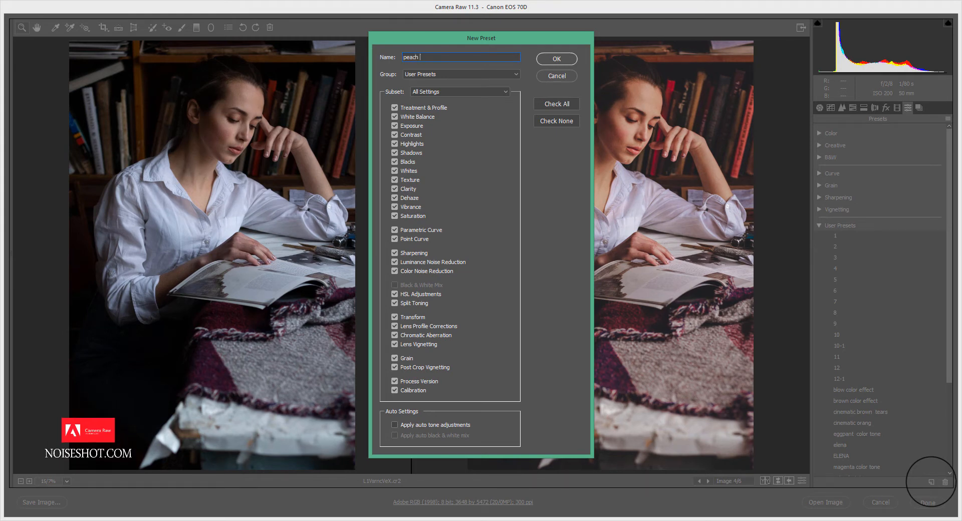
type("color t")
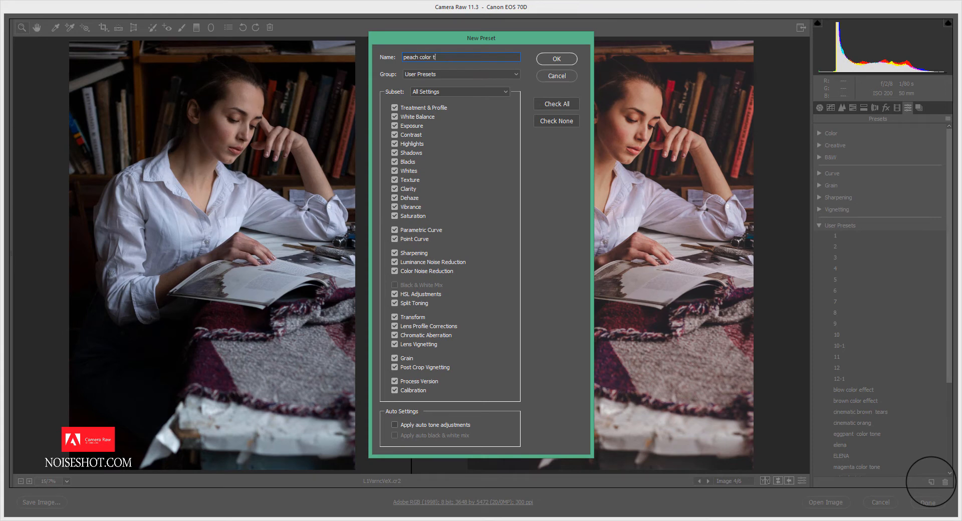
type("one")
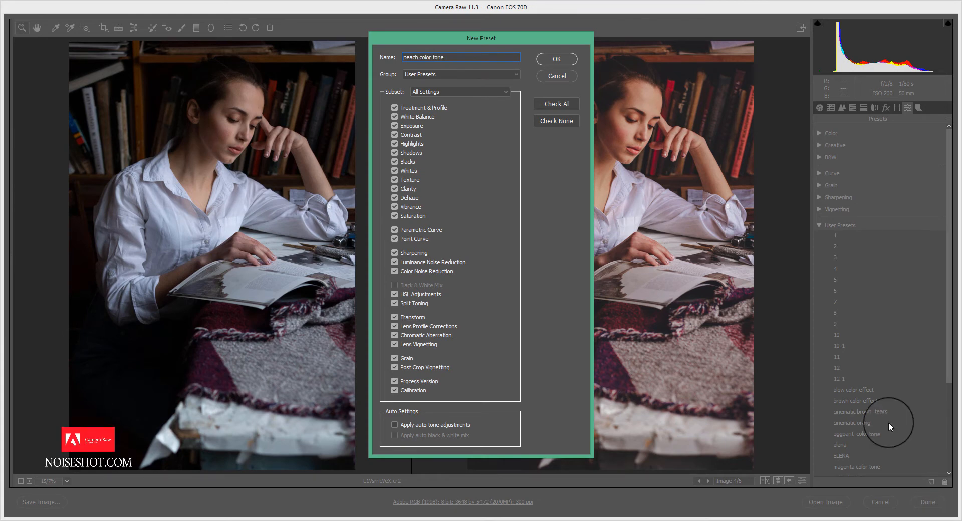
left_click(558, 59)
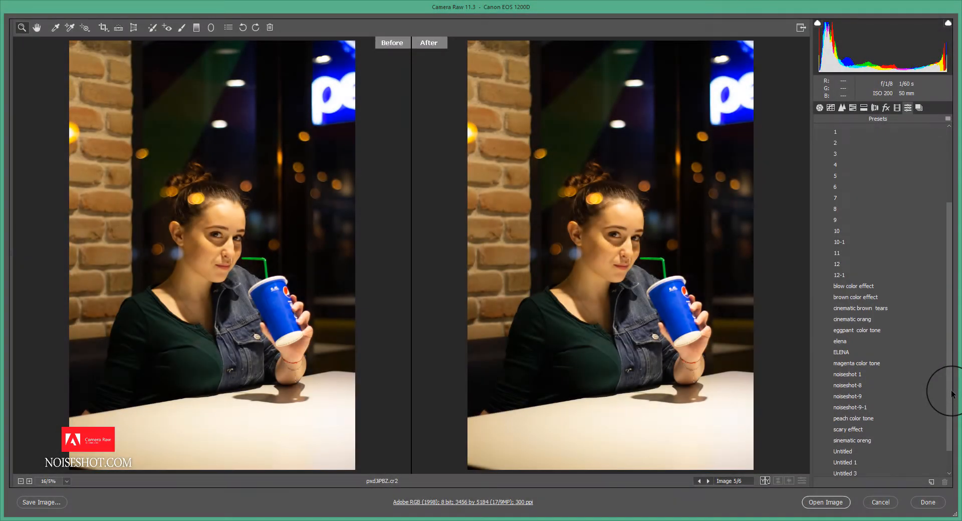
- Apply the "peach color tone" user preset to the photo of the woman holding a blue cup
scroll(947, 392, "down", 2)
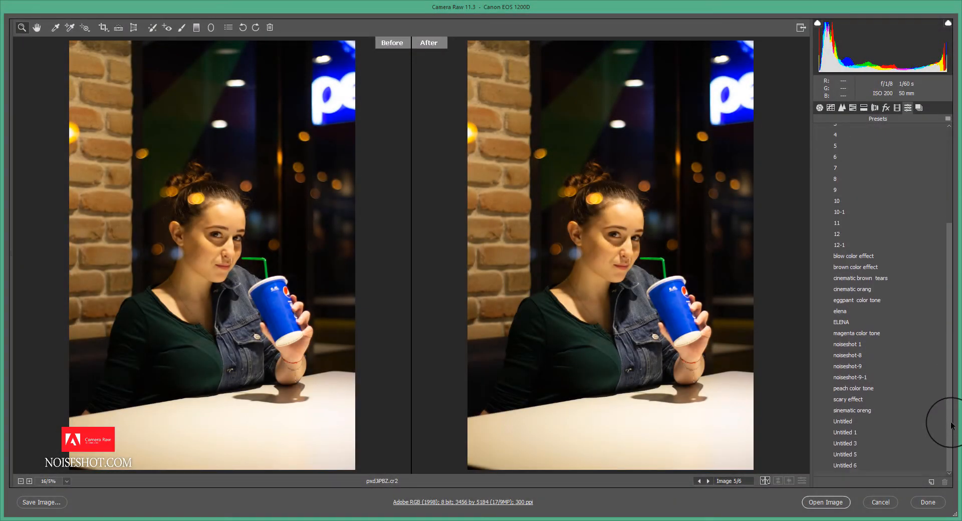
left_click(860, 387)
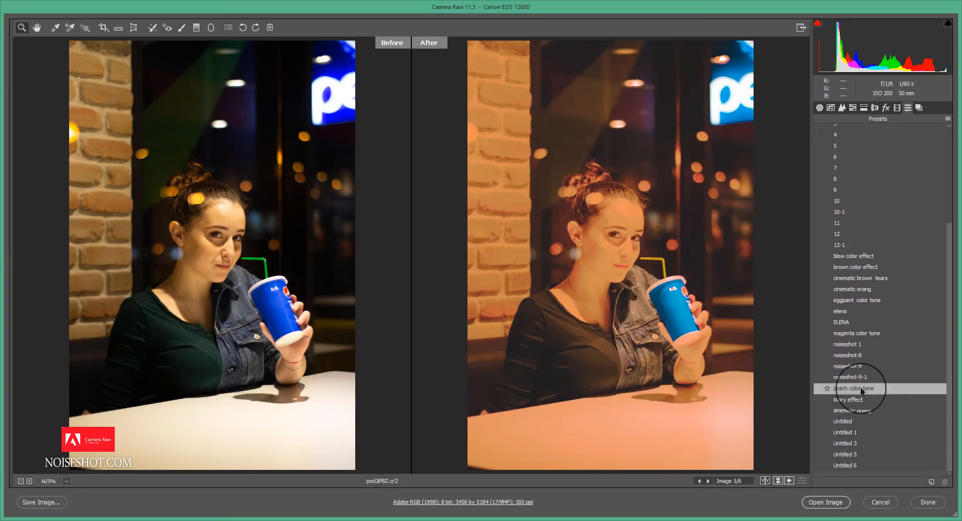
- Correct the photo's white balance to Temperature 3800 and Tint +11, and set Exposure to -0.25
left_click(820, 107)
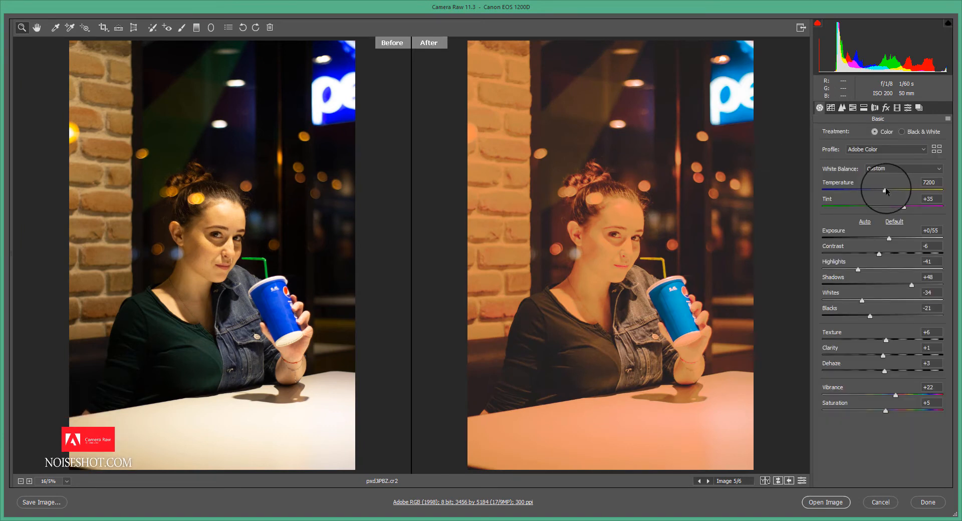
left_click(903, 207)
left_click_drag(904, 209, 857, 189)
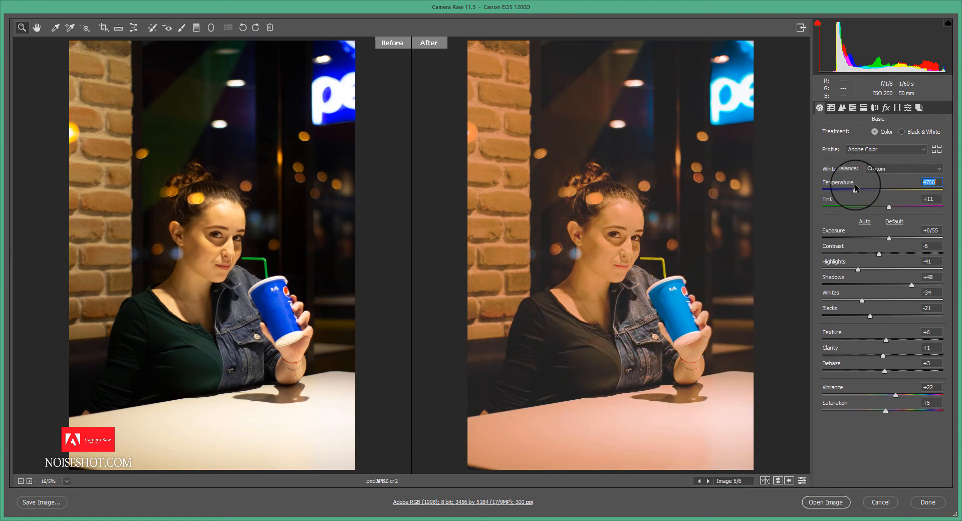
left_click_drag(888, 238, 884, 240)
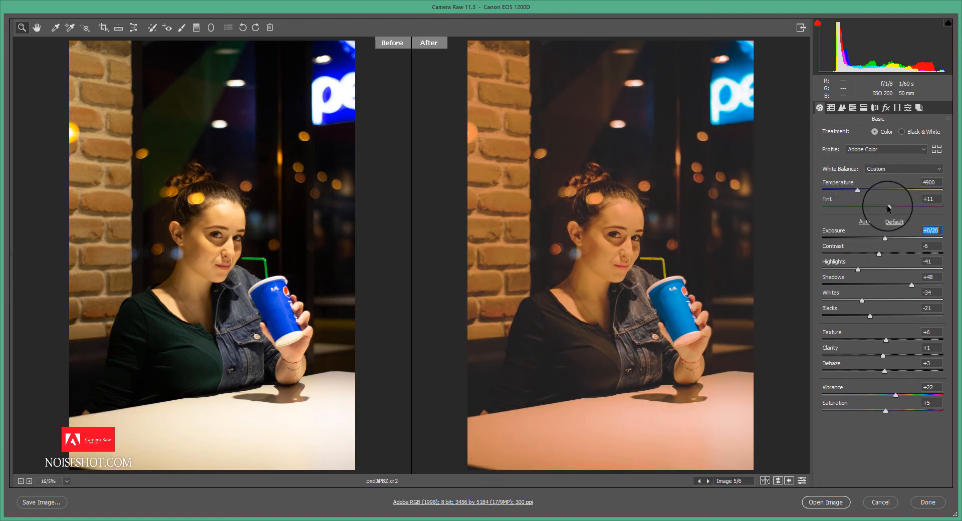
left_click_drag(857, 190, 843, 191)
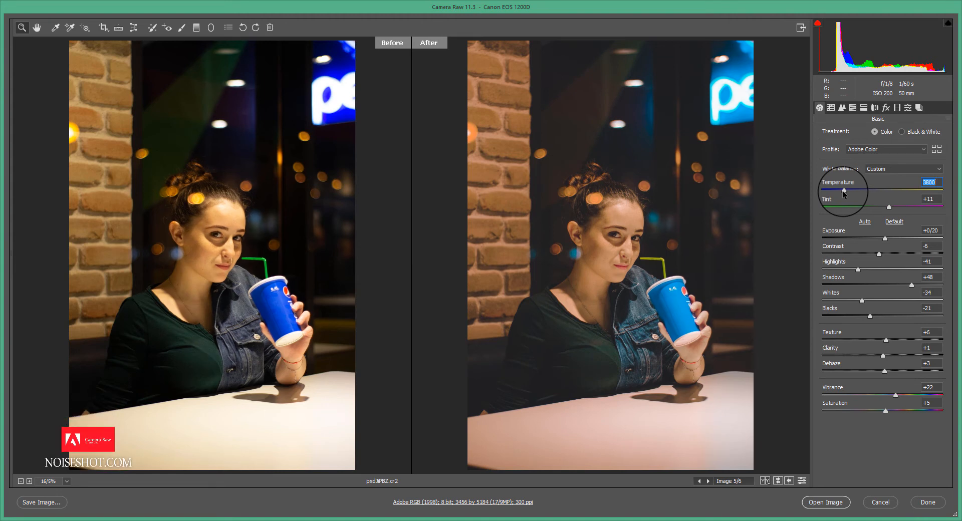
left_click_drag(885, 238, 880, 241)
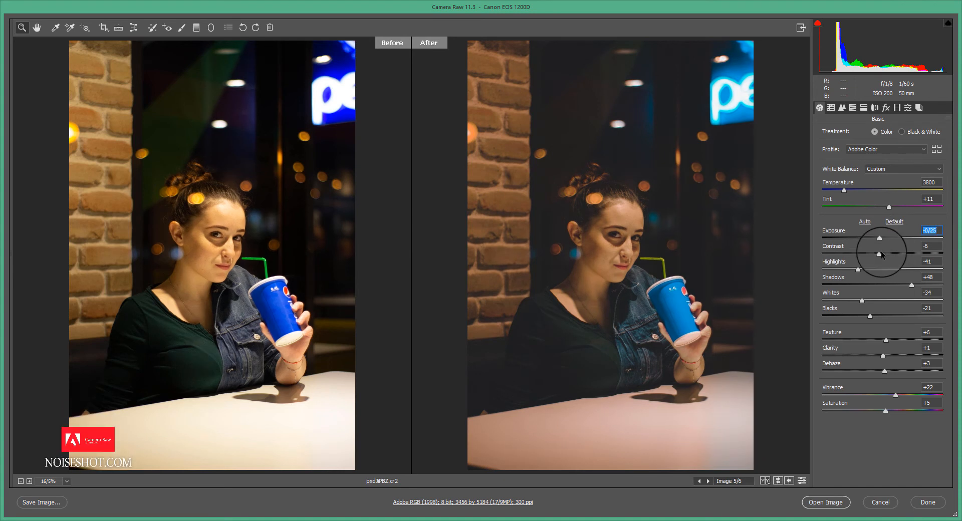
- Set Contrast to +7, Highlights to -30 and Shadows to +90
left_click_drag(879, 253, 886, 250)
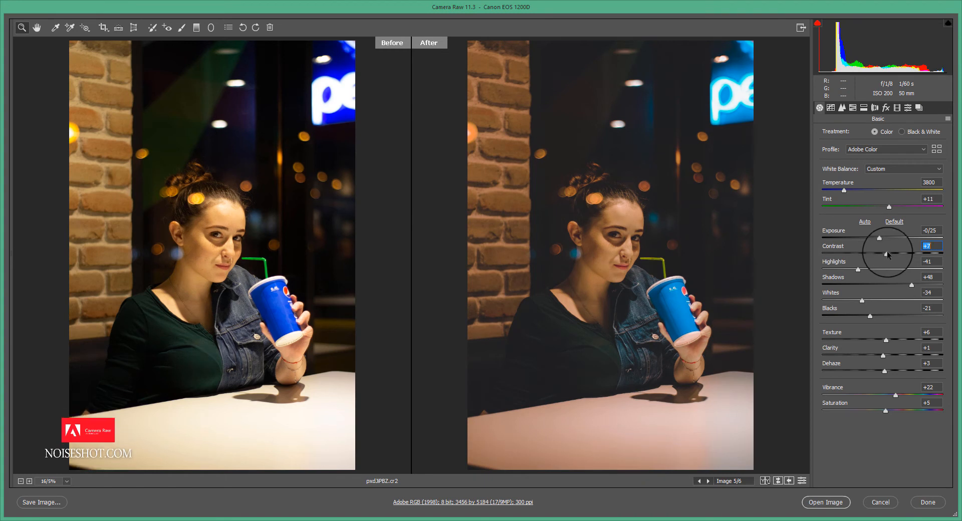
left_click_drag(858, 269, 862, 268)
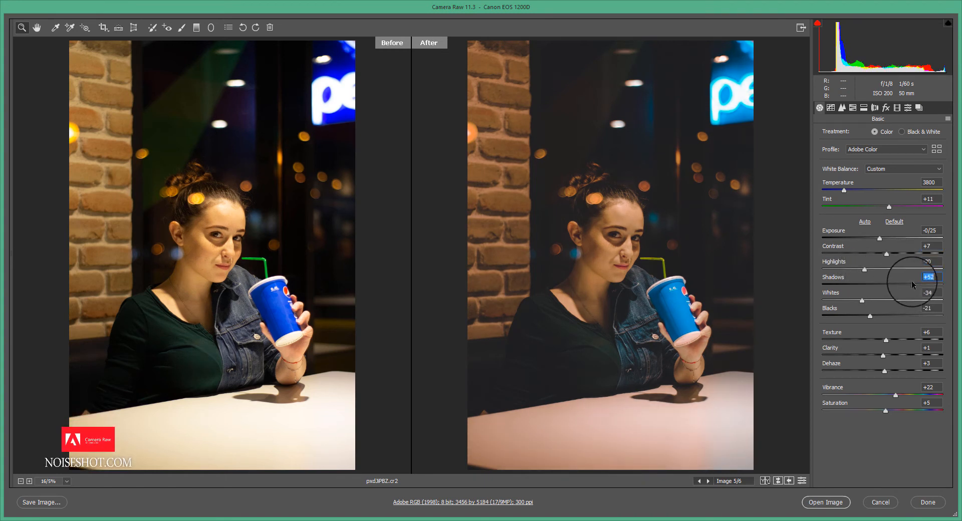
left_click_drag(916, 284, 935, 284)
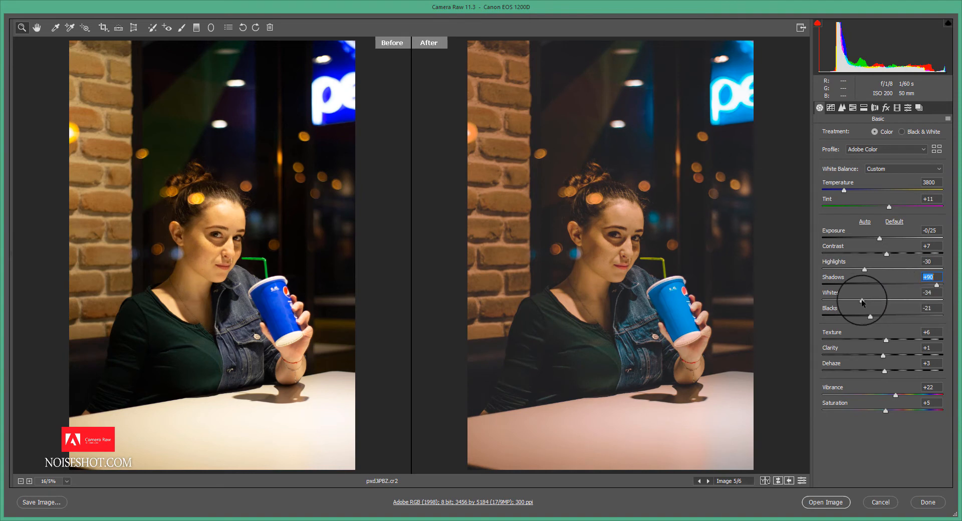
- Set Blacks to -13, Texture to +9, Clarity to +5, Vibrance to +21 and Saturation to 0
left_click_drag(861, 301, 888, 339)
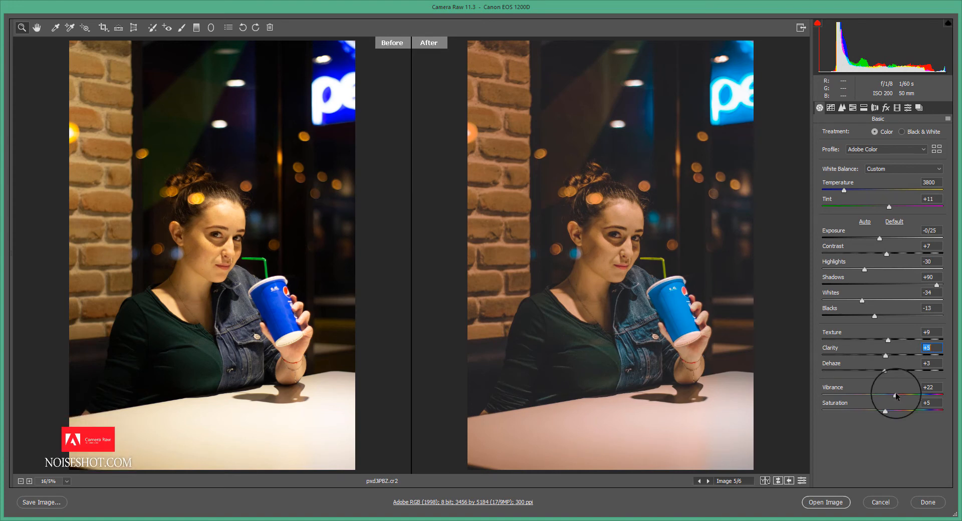
mouse_move(885, 408)
left_mouse_down()
mouse_move(855, 412)
mouse_move(881, 411)
left_mouse_up()
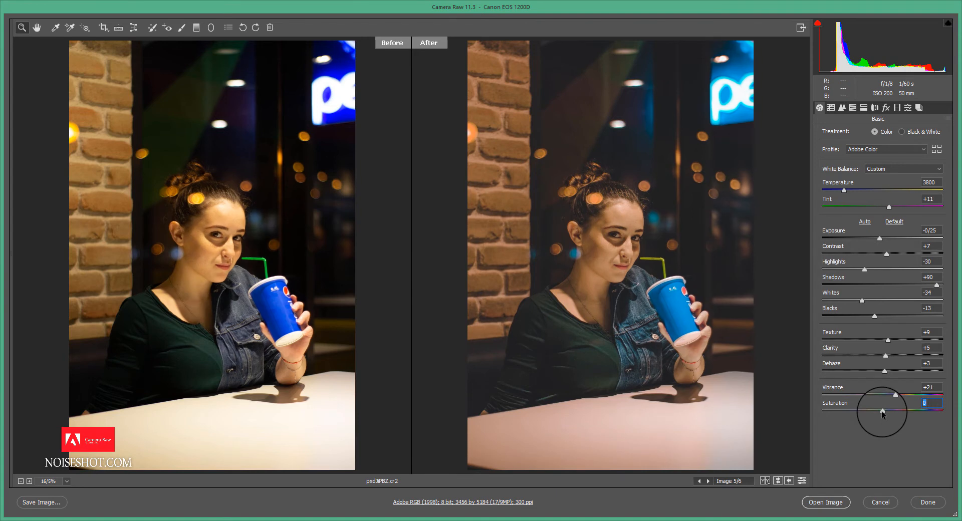
- Lower the black point of the RGB point curve to output 29 and set the sharpening Masking to 56
left_click(830, 107)
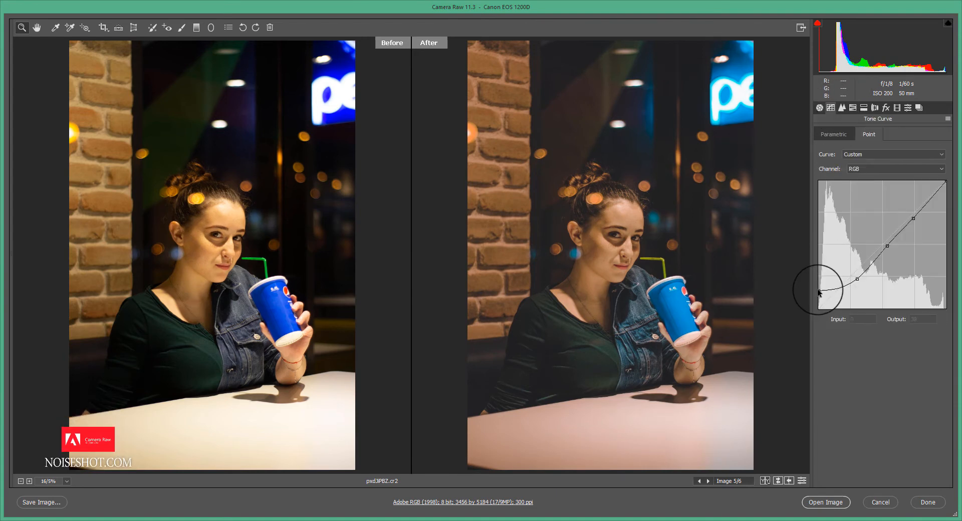
left_click_drag(812, 292, 810, 293)
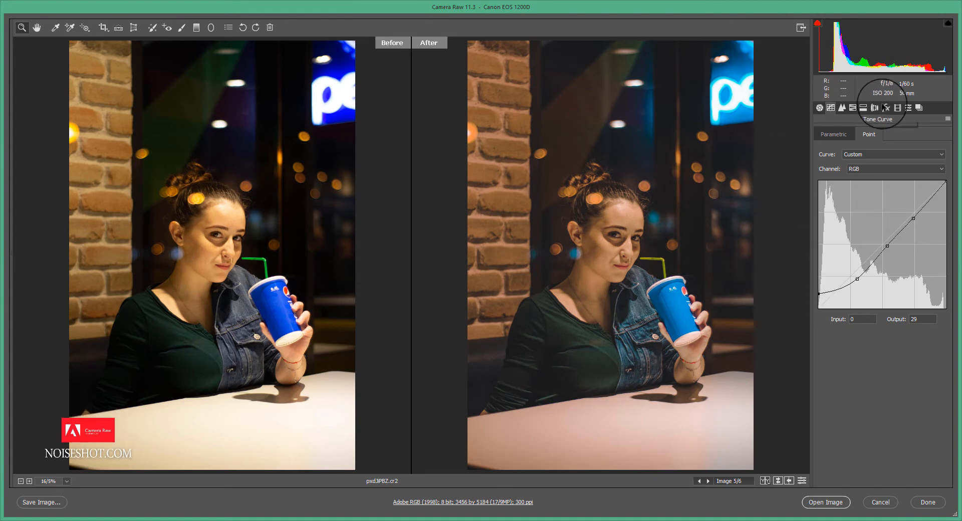
left_click(841, 108)
left_click_drag(897, 198, 888, 199)
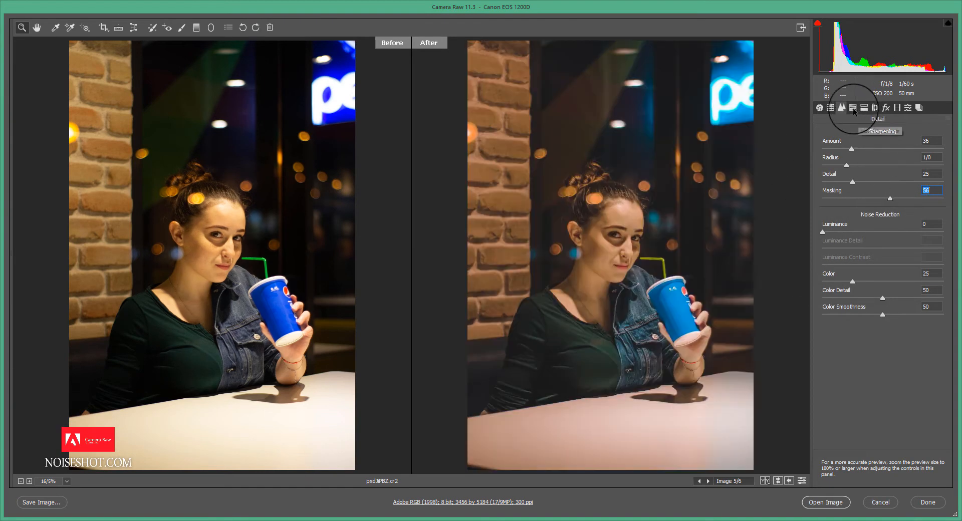
- Shift the Oranges hue to -4 and fine-tune the skin's HSL saturation with the Targeted Adjustment tool on the woman's face
left_click(852, 107)
left_click(85, 27)
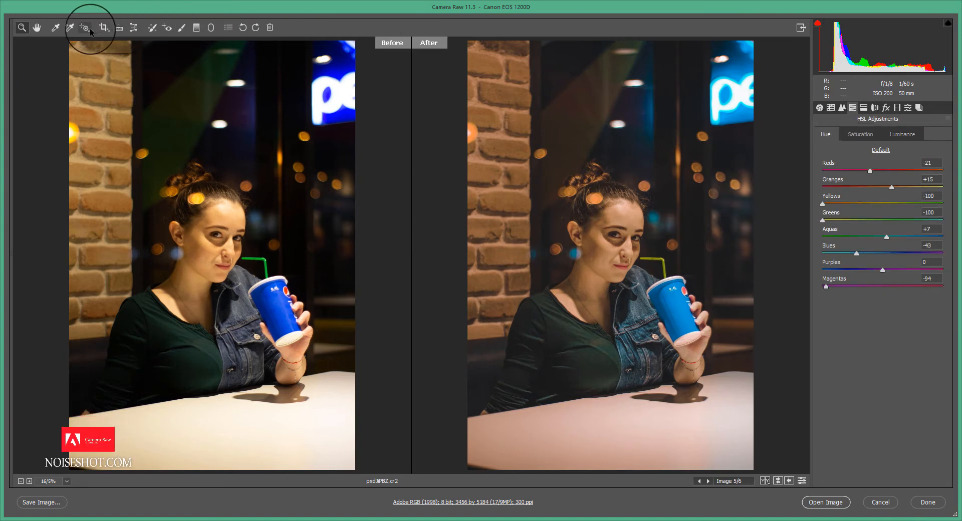
left_click_drag(604, 254, 603, 252)
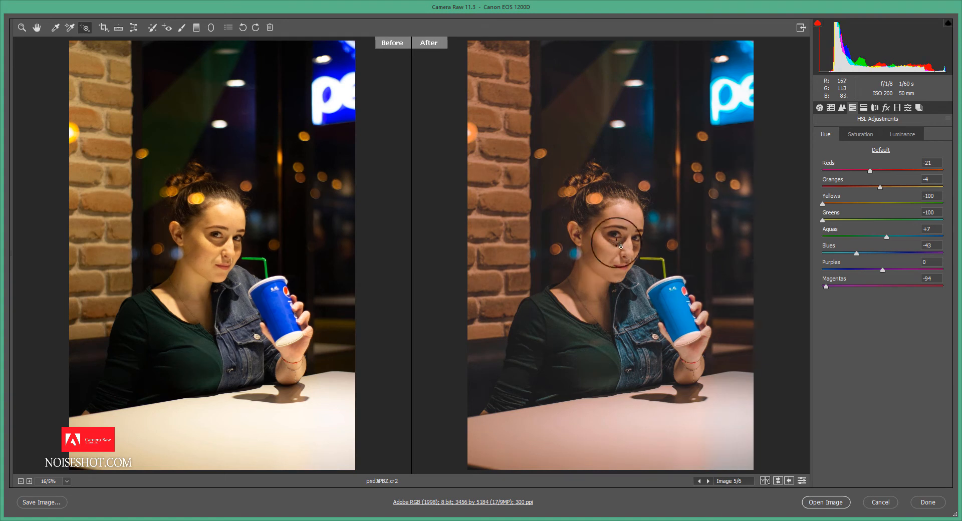
left_click(850, 134)
left_click_drag(606, 246, 601, 267)
left_click(894, 133)
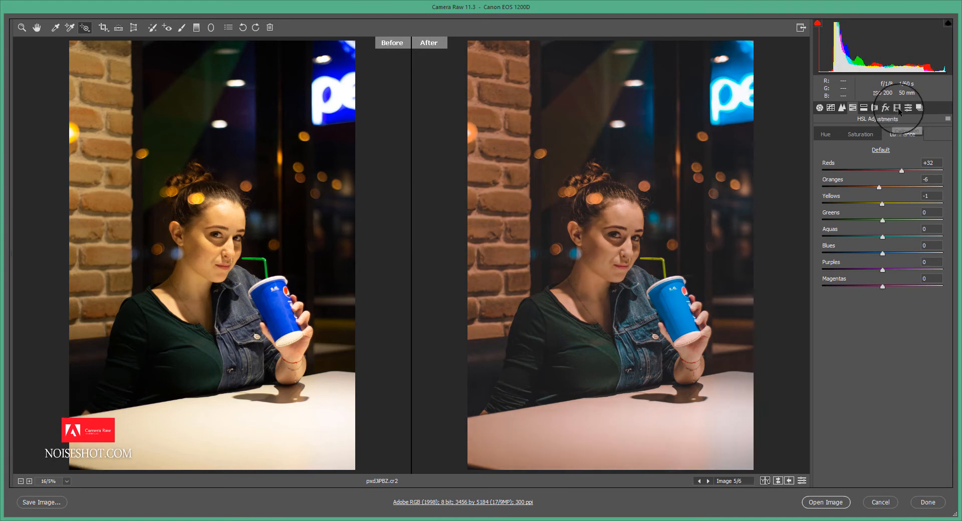
- Set the Blue Primary hue to -58 in the camera calibration
left_click(863, 107)
left_click(896, 107)
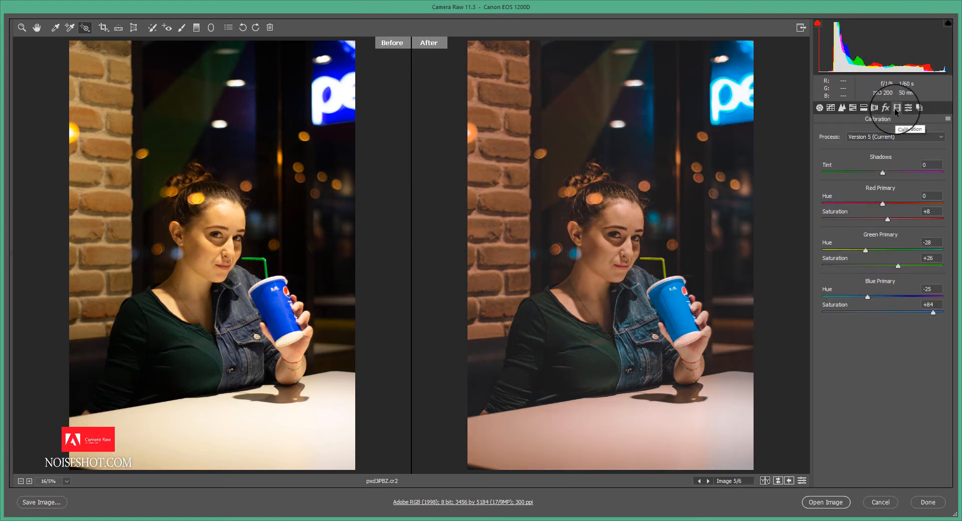
left_click_drag(869, 294, 847, 297)
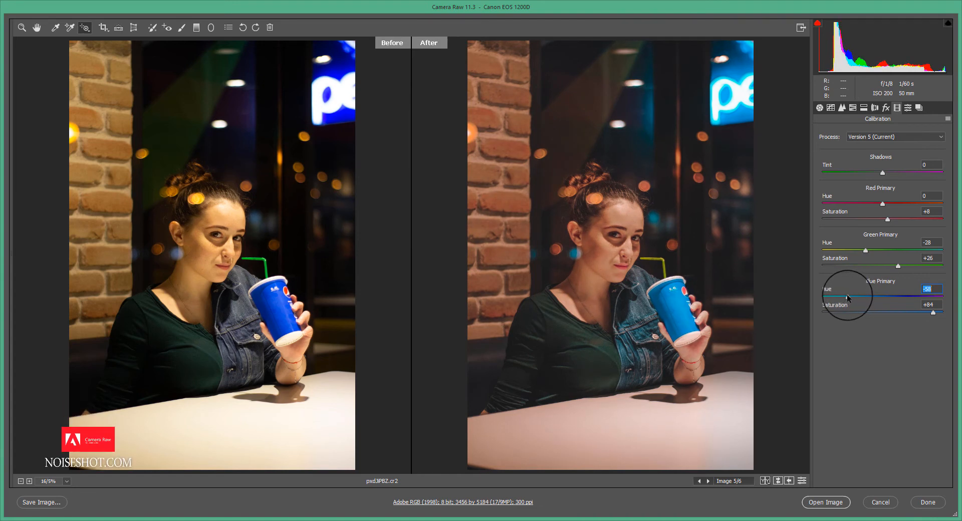
- Rebalance the tones with Shadows +40, Highlights -8, Blacks -4 and Whites +7
left_click(818, 107)
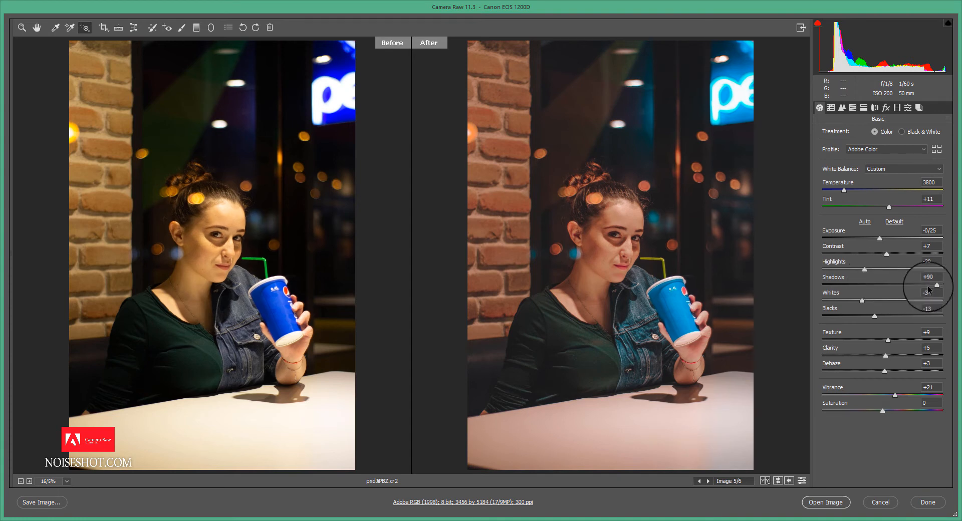
left_click_drag(936, 285, 906, 294)
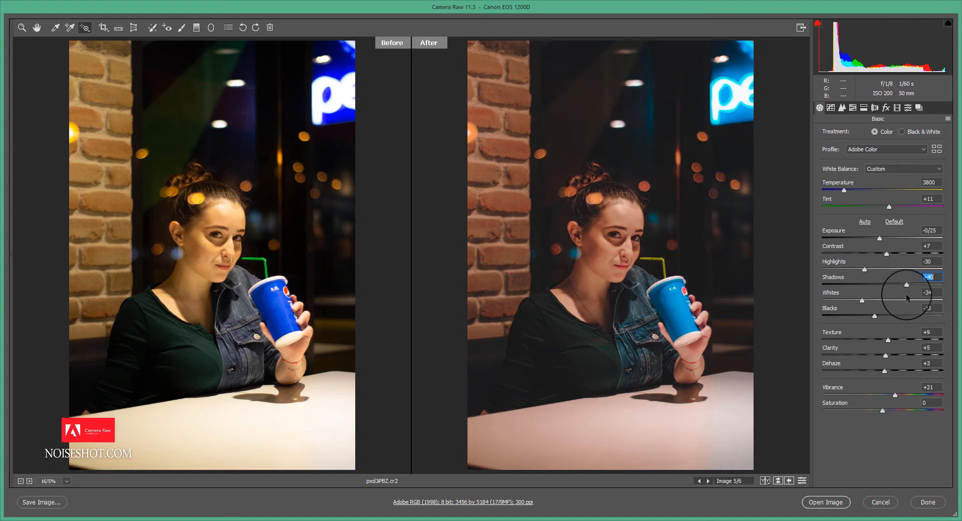
left_click_drag(864, 270, 877, 270)
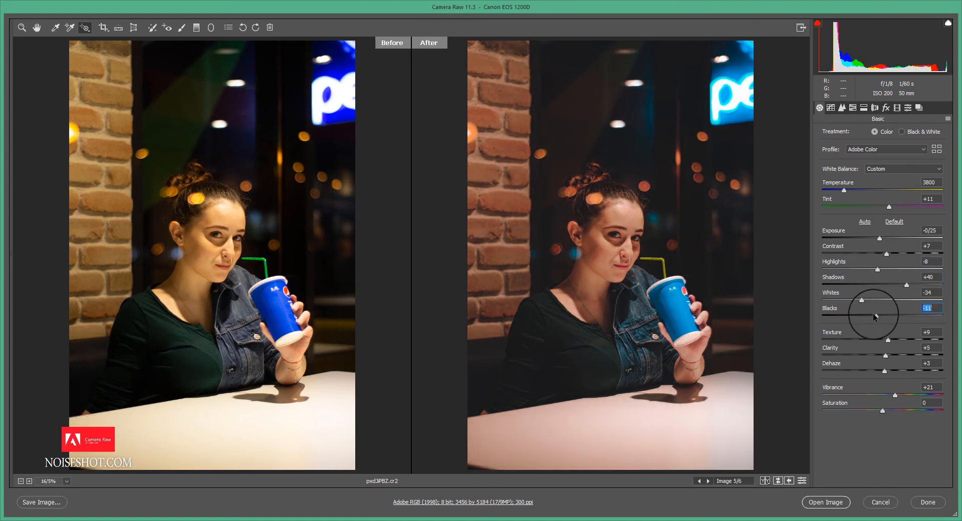
left_click_drag(874, 316, 888, 302)
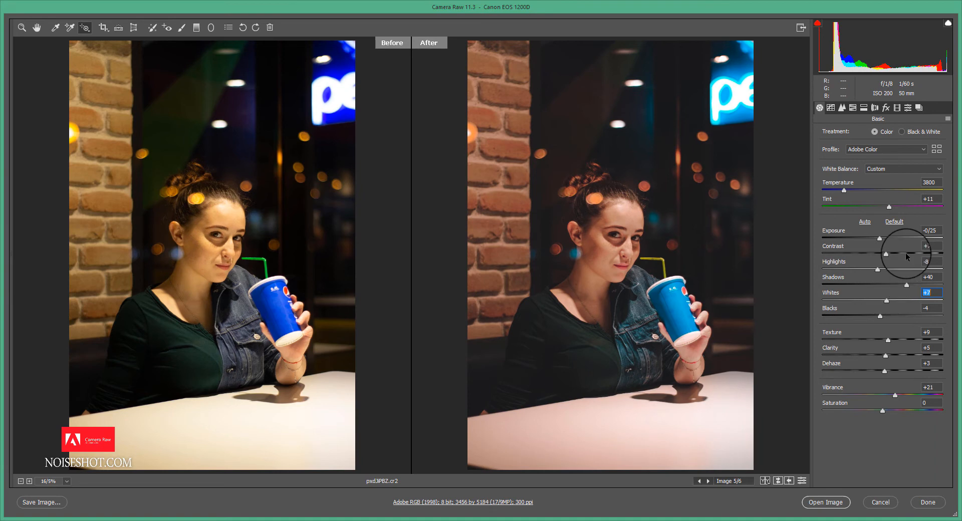
- Reset the local adjustment settings of the Radial Filter to Exposure +0.50 only, working close up on the woman's face
left_click(25, 33)
left_click(607, 247)
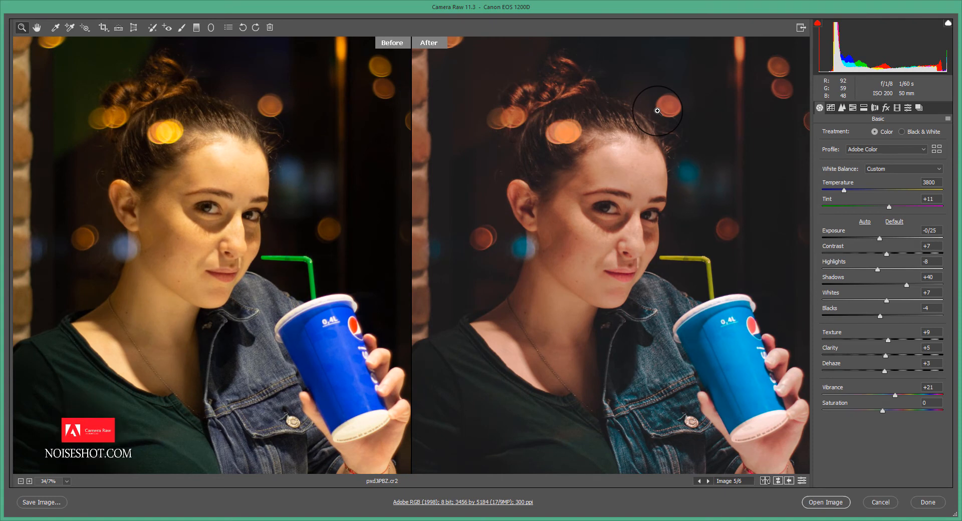
left_click(210, 27)
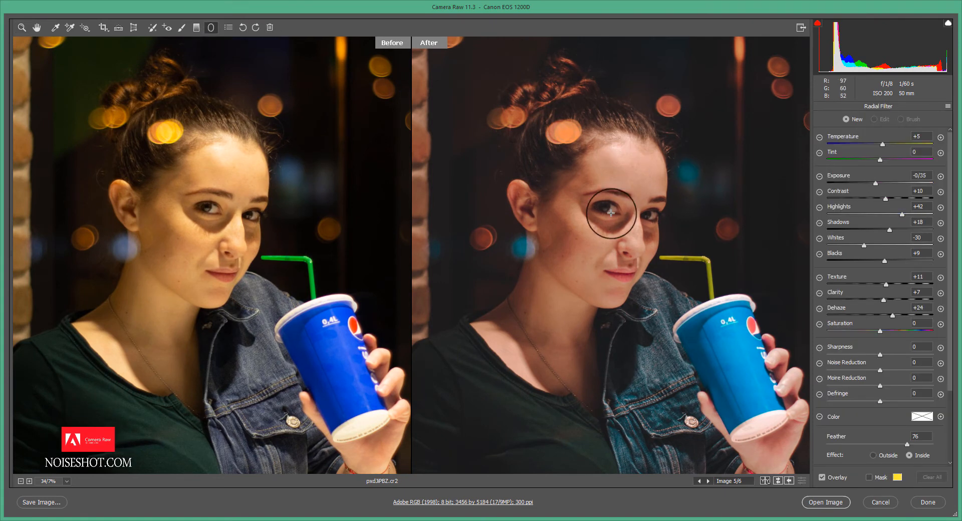
left_click(613, 243, "ctrl")
left_click(613, 243, "ctrl")
left_click(609, 247, "ctrl")
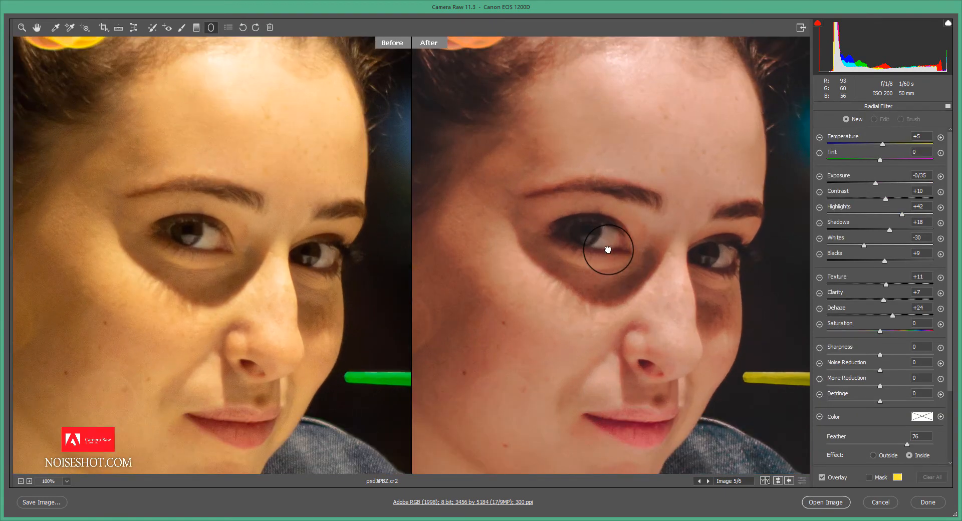
left_click(940, 176)
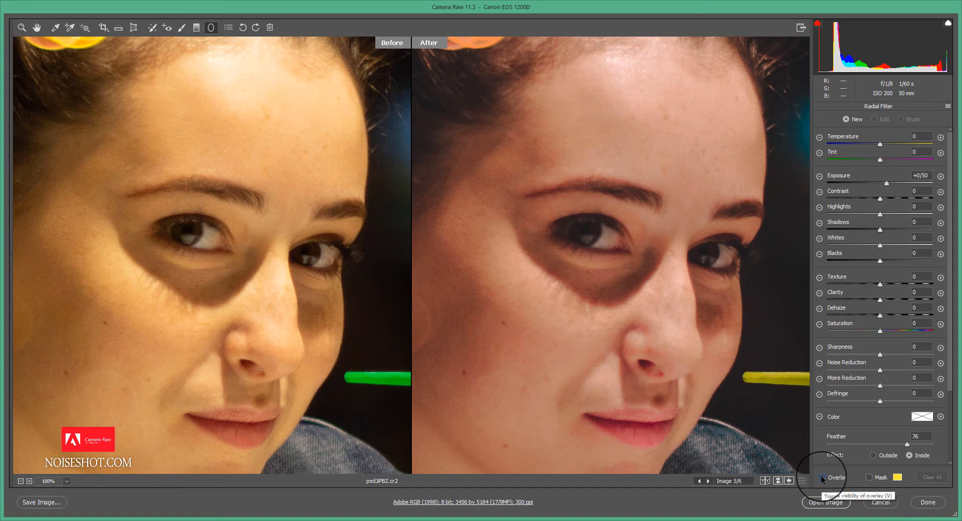
scroll(876, 392, "down", 3)
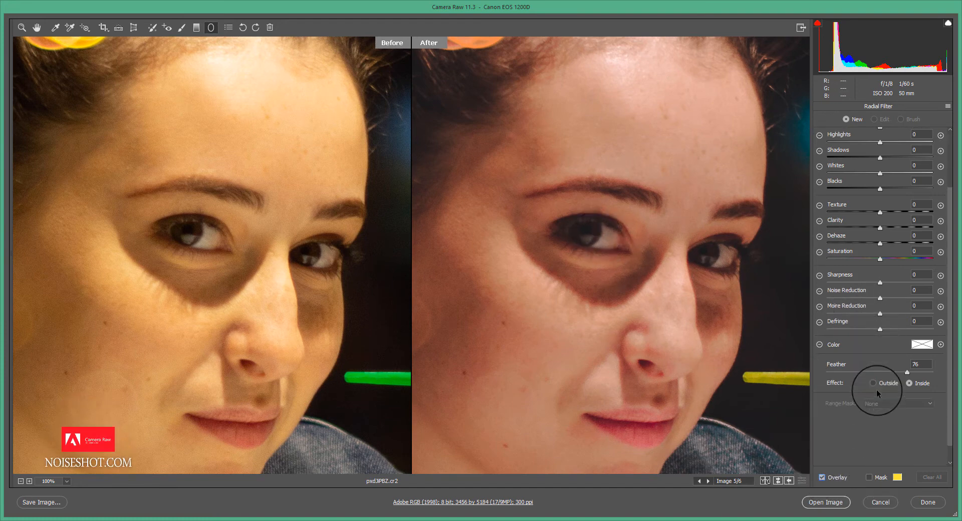
scroll(894, 338, "up", 3)
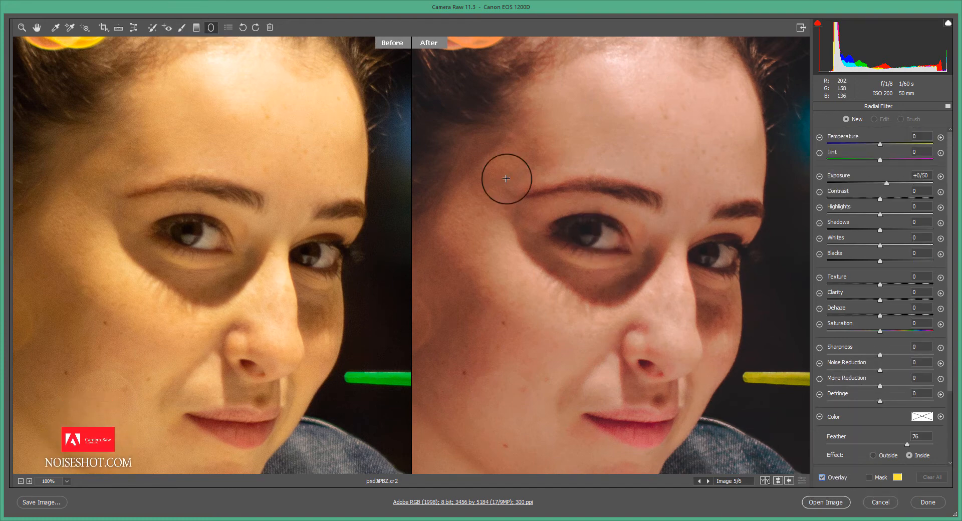
- Paint over the woman's eyes with the Adjustment Brush and set Exposure +3.30, Highlights +27, Shadows +37, Whites +35 and Blacks -18
left_click(182, 27)
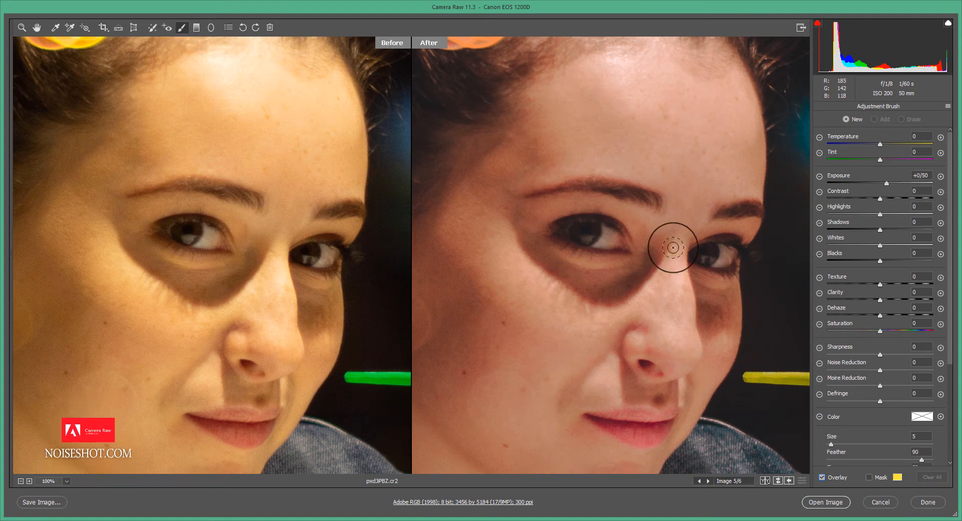
left_click(585, 231)
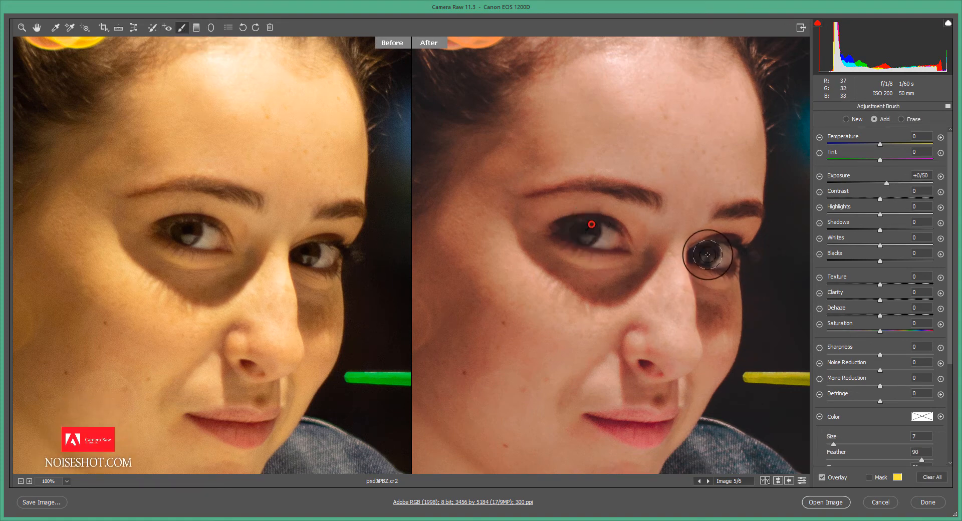
key("bracketleft")
left_click_drag(888, 183, 924, 188)
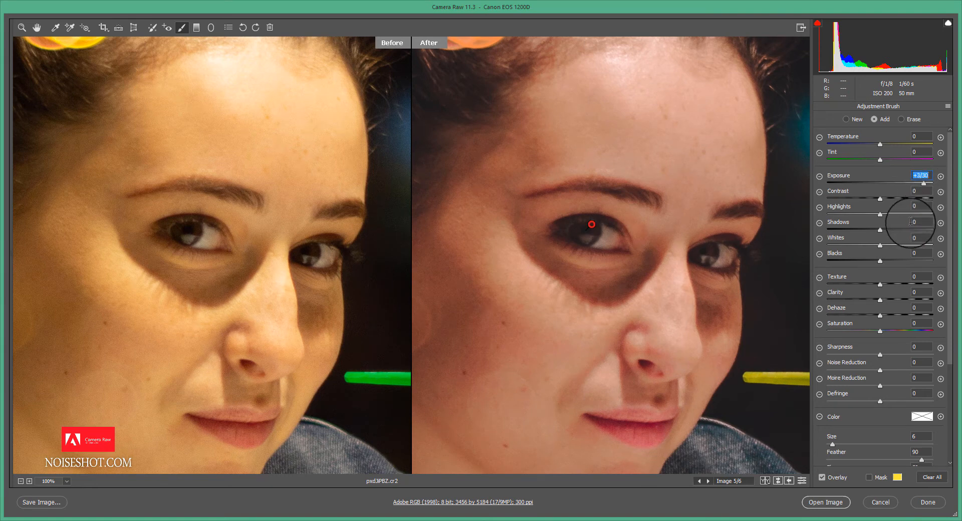
left_click_drag(879, 261, 894, 216)
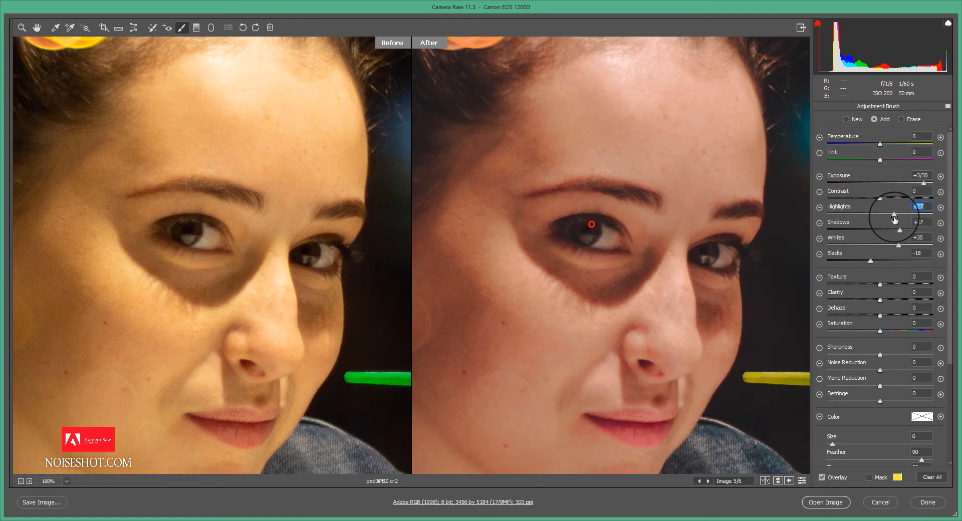
- Brush a new adjustment at Exposure +0.50 and size 18 over the shadow beneath the woman's eye, and hide the pin overlay
left_click(847, 120)
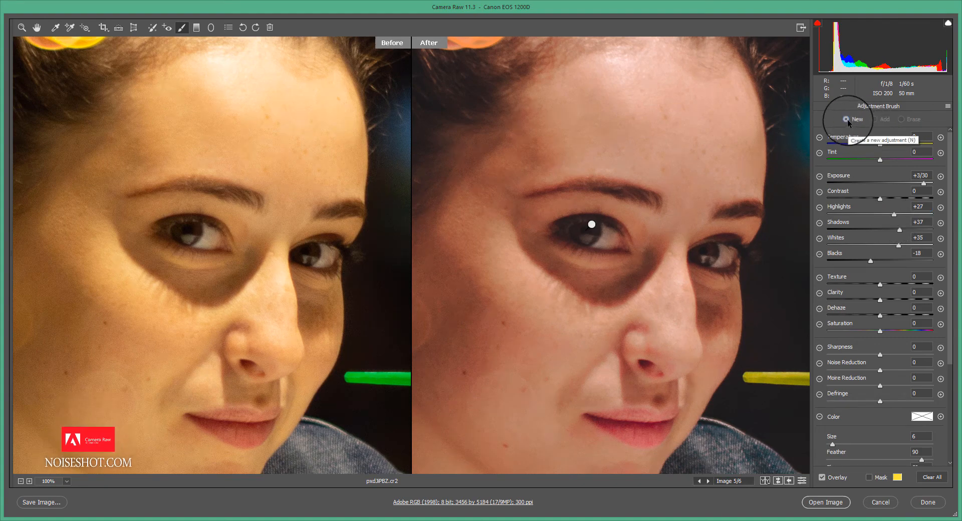
left_click(940, 176)
key("bracketright")
key("bracketright")
key("bracketright")
mouse_move(528, 233)
left_mouse_down()
mouse_move(553, 268)
mouse_move(646, 286)
left_mouse_up()
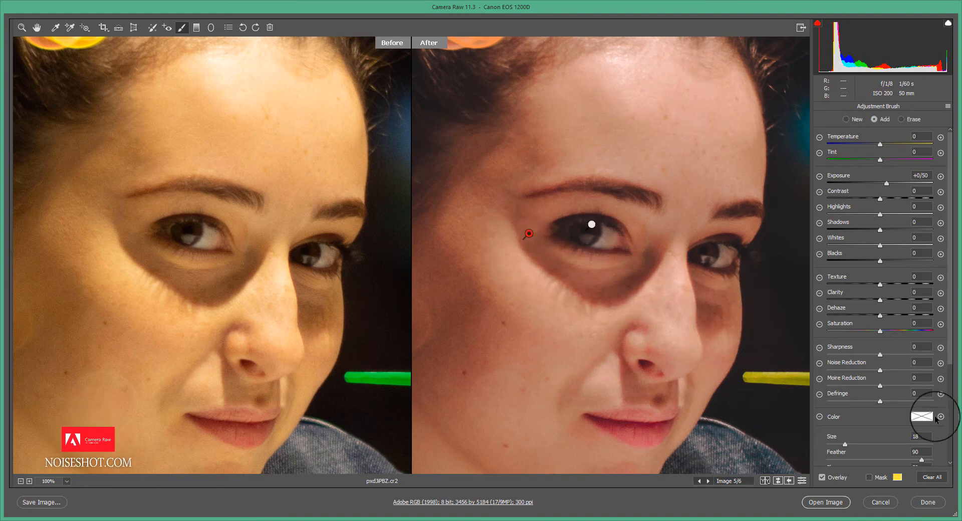
key("alt")
scroll(643, 276, "down", 1)
scroll(643, 276, "down", 8)
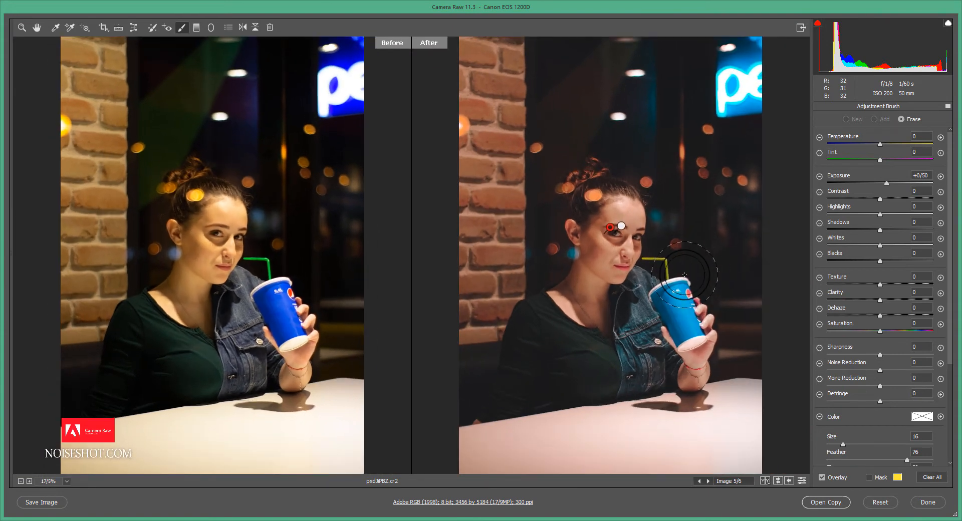
left_click(837, 477)
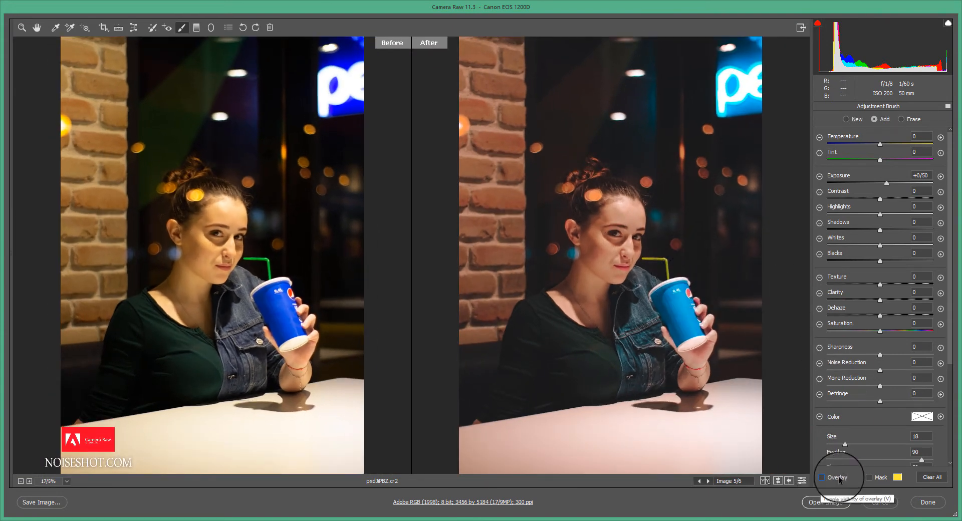
- Apply the peach color tone preset to the portrait of the long-haired woman in the navy top and show its basic settings
left_click(20, 28)
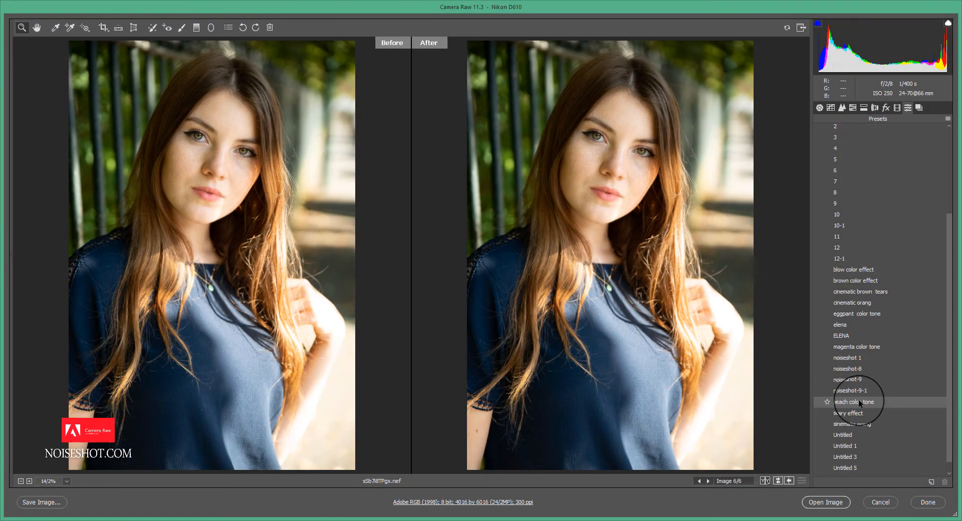
left_click(858, 401)
left_click(819, 108)
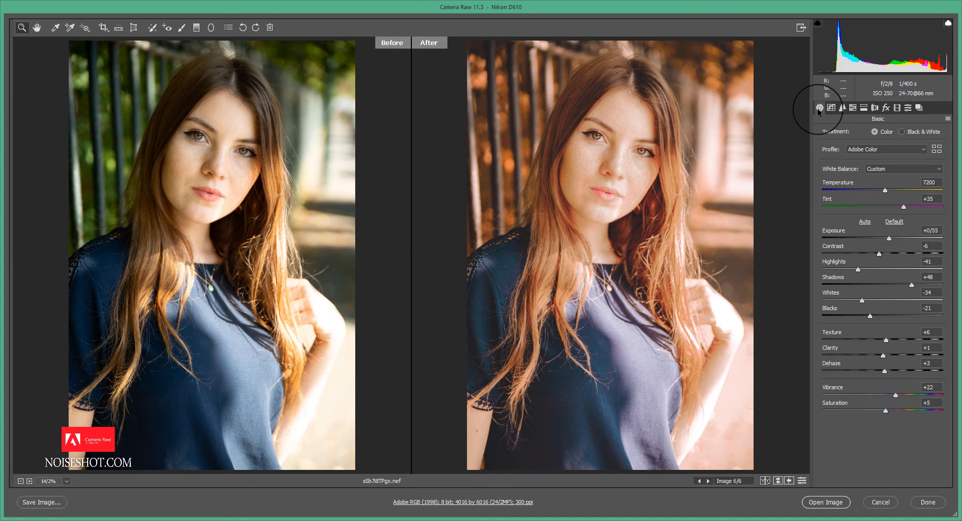
double_click(884, 190)
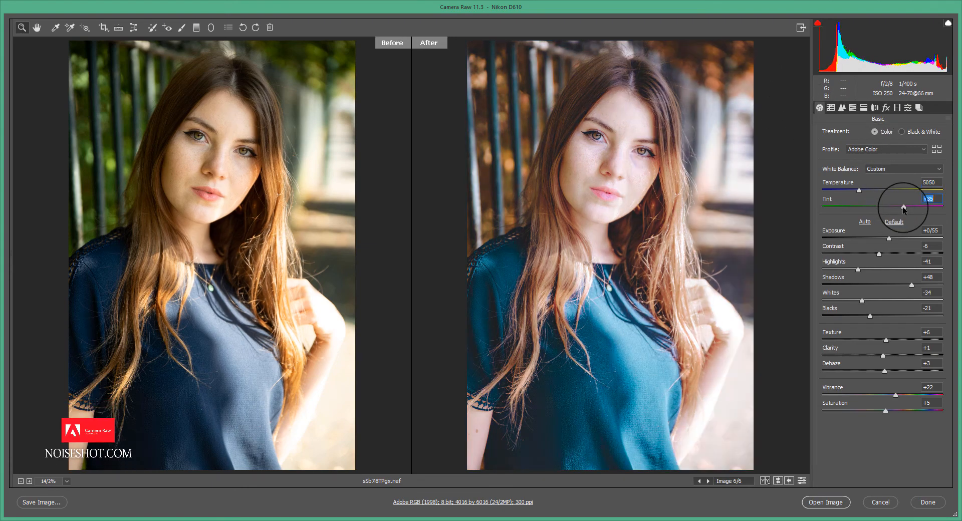
double_click(904, 206)
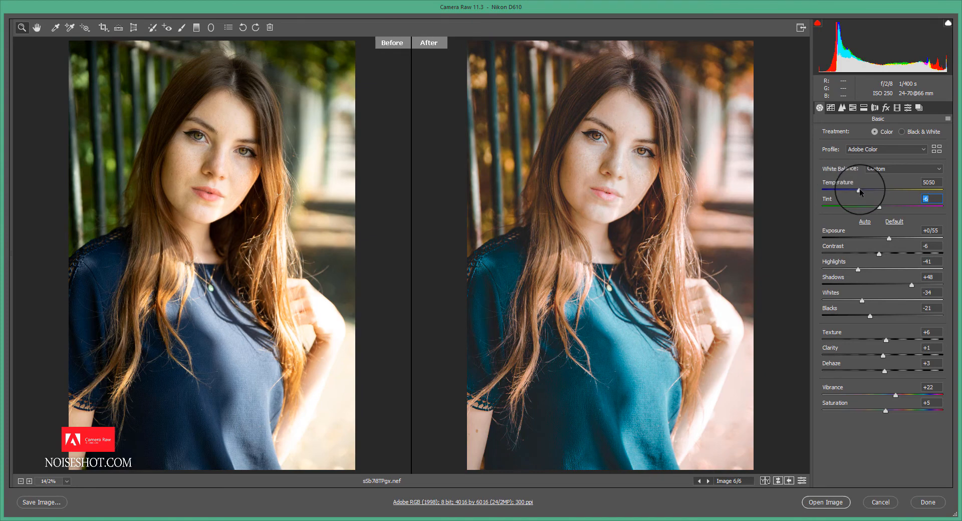
left_click_drag(858, 189, 884, 190)
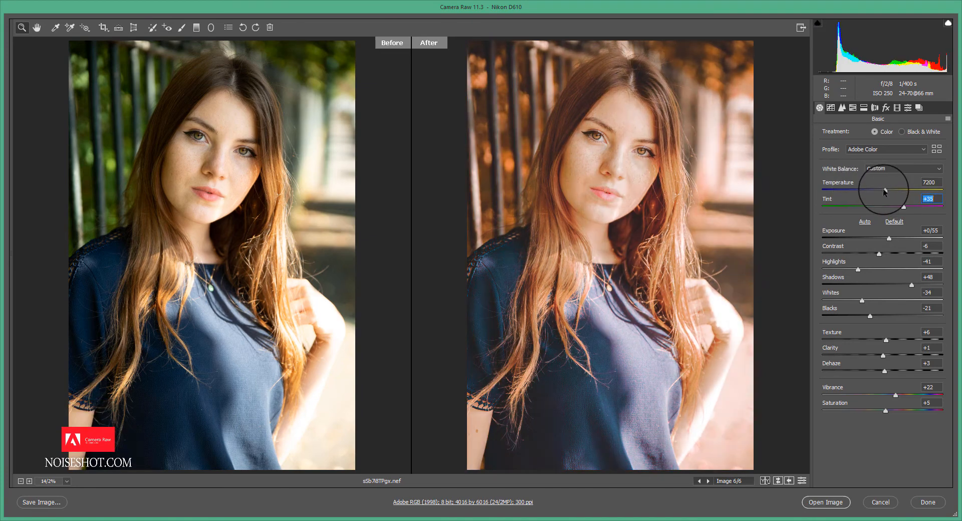
- Set Exposure -0.60, Temperature 6800 and Tint +14, and move the black point of the RGB point curve to output 41
left_click_drag(888, 239, 877, 244)
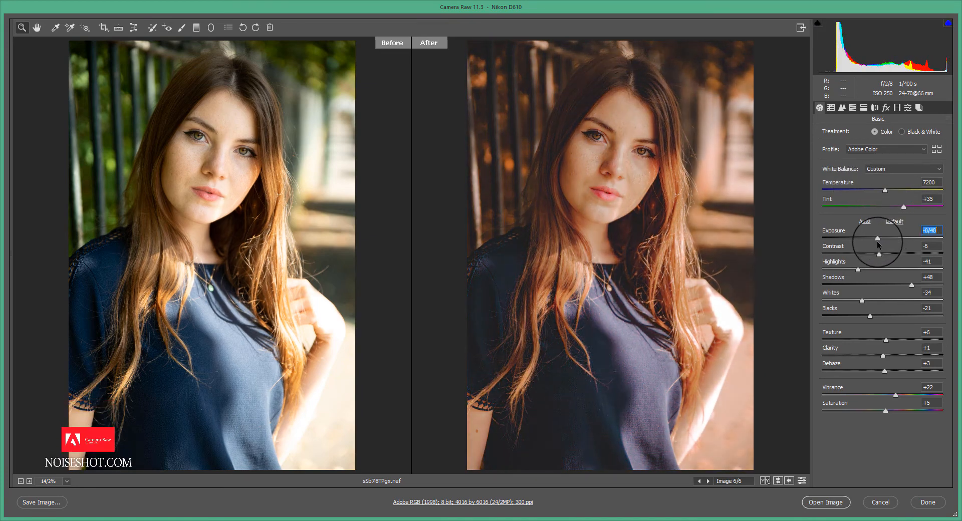
mouse_move(885, 190)
left_mouse_down()
mouse_move(863, 190)
mouse_move(892, 208)
mouse_move(870, 192)
mouse_move(879, 193)
left_mouse_up()
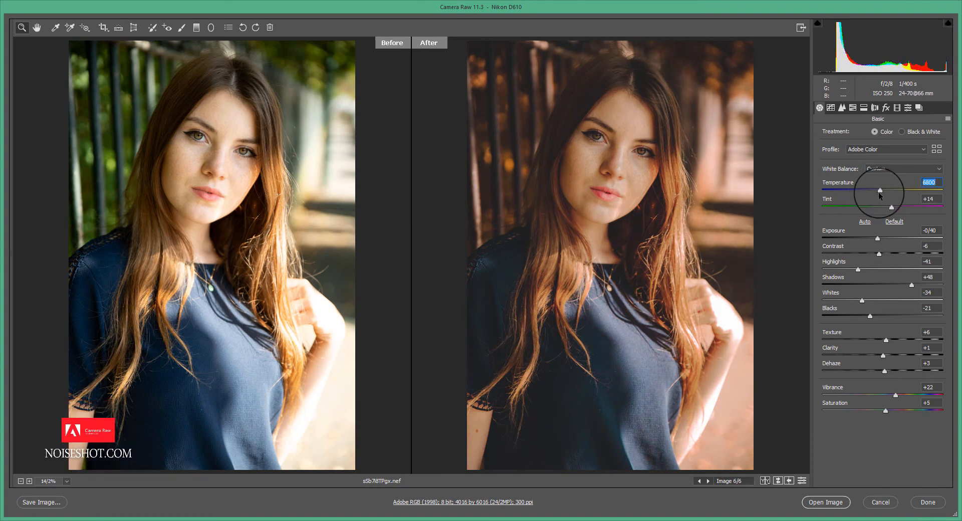
left_click_drag(877, 239, 873, 240)
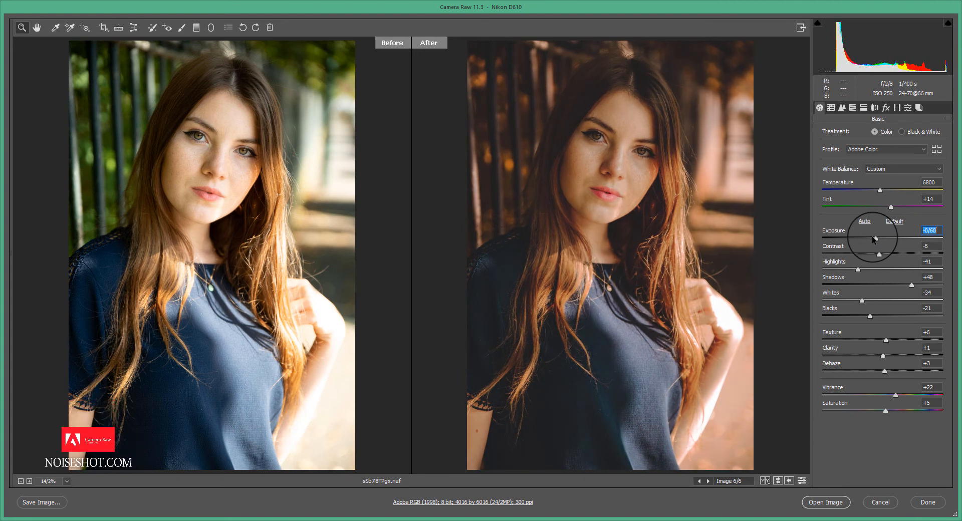
left_click(830, 108)
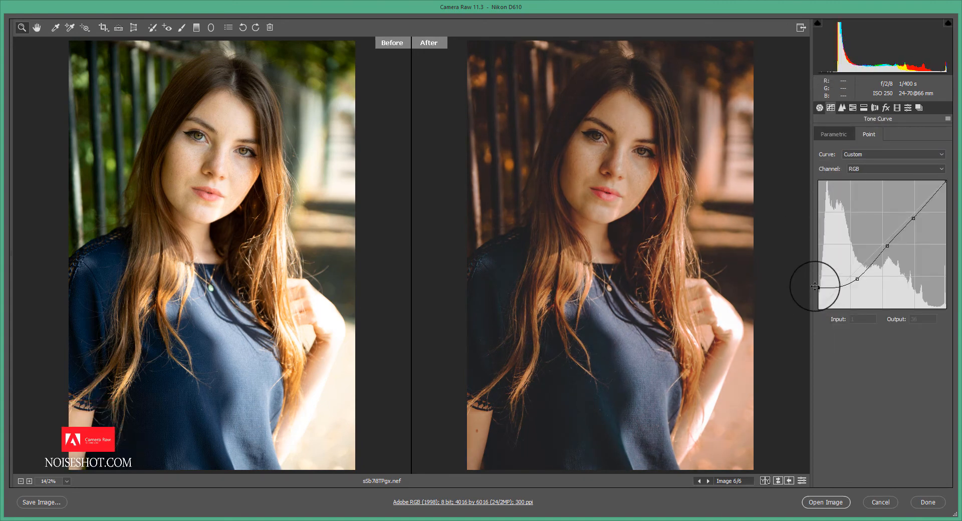
left_click_drag(814, 286, 814, 283)
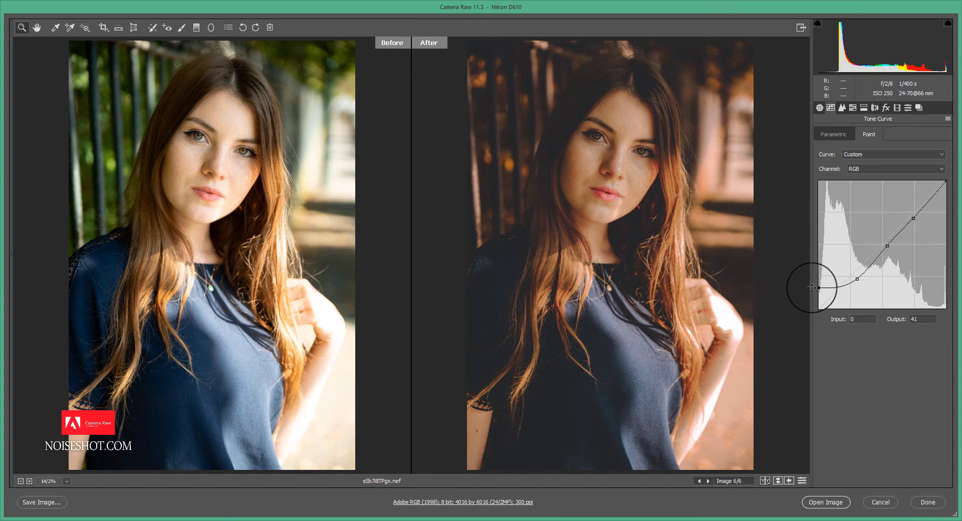
- Rebalance the tones with Contrast +2, Highlights -48, Shadows +61, Whites +8 and Blacks -10
left_click(819, 108)
left_click_drag(864, 314, 917, 283)
left_click_drag(857, 269, 883, 254)
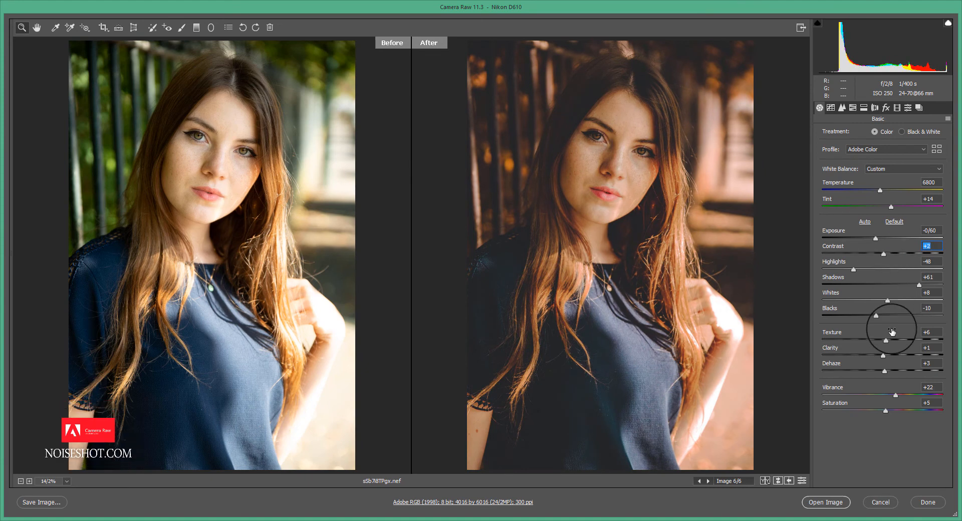
- Set Texture -1, Clarity +13, Dehaze +9, Vibrance +28 and Saturation +16, and change the white balance to Temperature 5800 and Tint +5
mouse_move(883, 355)
left_mouse_down()
mouse_move(894, 352)
mouse_move(890, 371)
mouse_move(882, 339)
left_mouse_up()
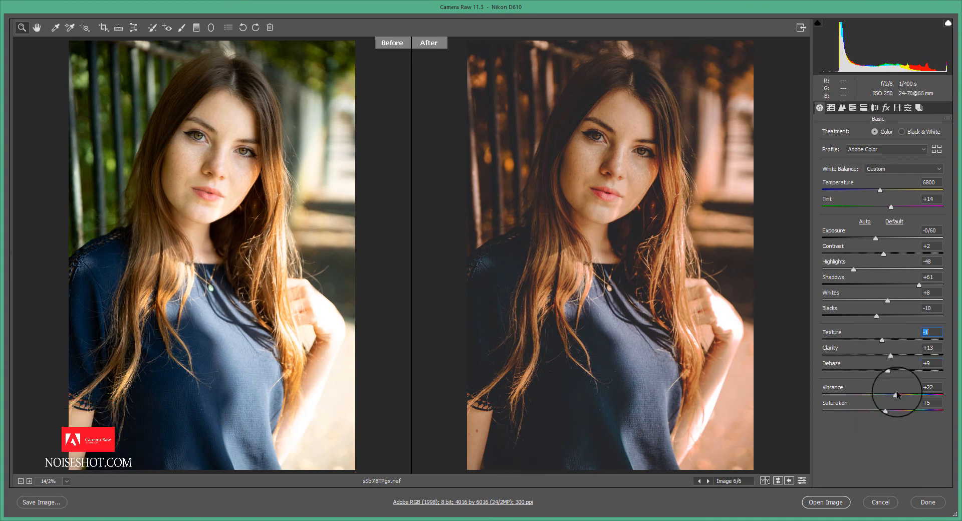
left_click_drag(897, 394, 895, 411)
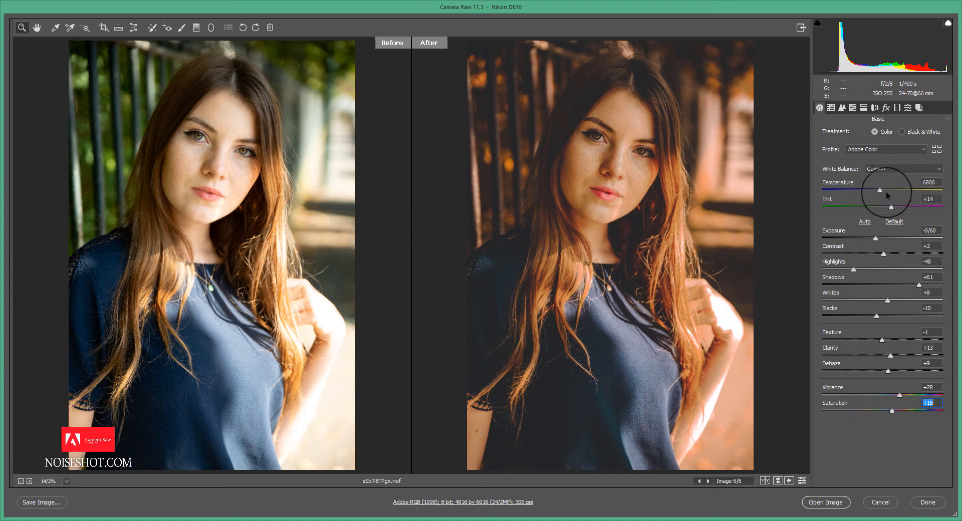
left_click_drag(886, 196, 873, 193)
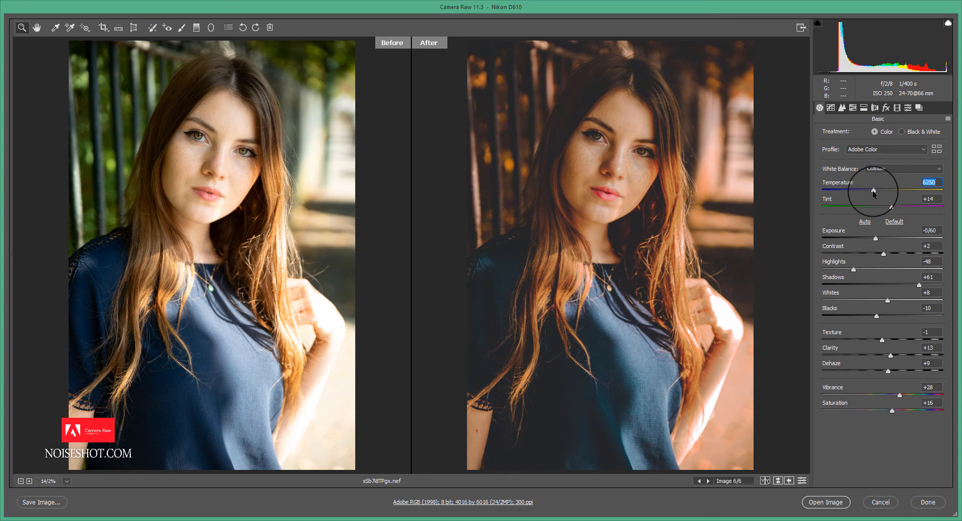
left_click_drag(891, 206, 868, 192)
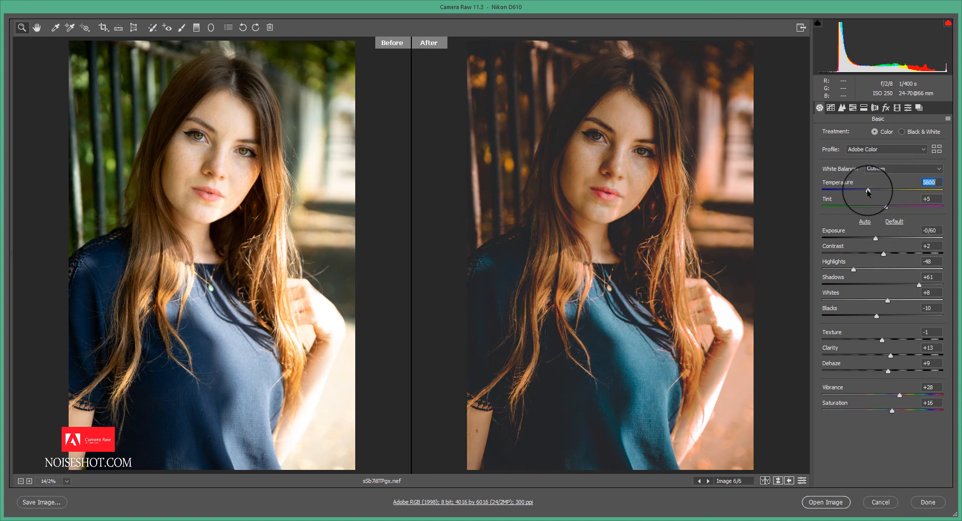
- Raise the Blue Primary saturation and lower the Blue Primary hue in the camera calibration
left_click(907, 107)
left_click(896, 107)
left_click_drag(882, 311, 933, 313)
left_click_drag(866, 297, 850, 297)
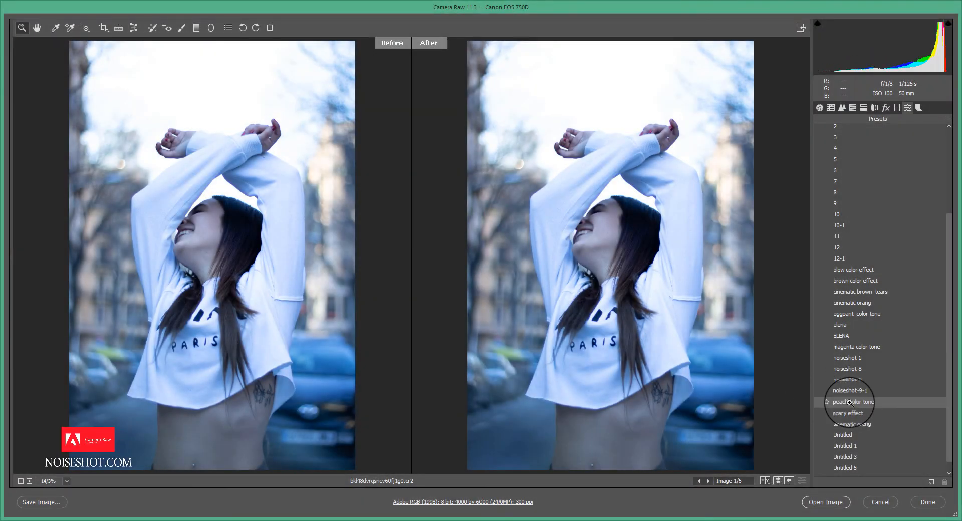
- Apply the peach color tone preset to the photo of the woman in the white sweatshirt and set Temperature 9400 and Tint +7
left_click(849, 402)
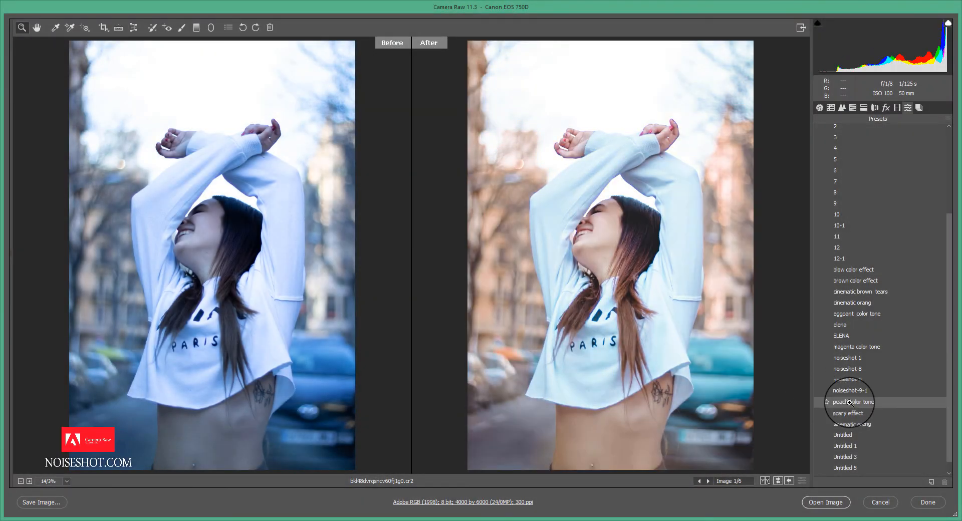
left_click(819, 108)
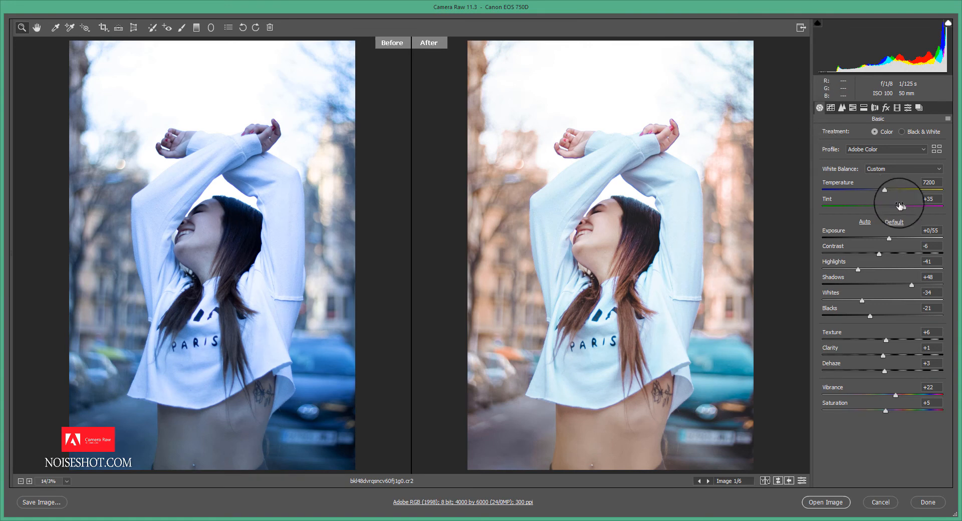
mouse_move(883, 190)
left_mouse_down()
mouse_move(865, 190)
mouse_move(904, 191)
mouse_move(885, 206)
left_mouse_up()
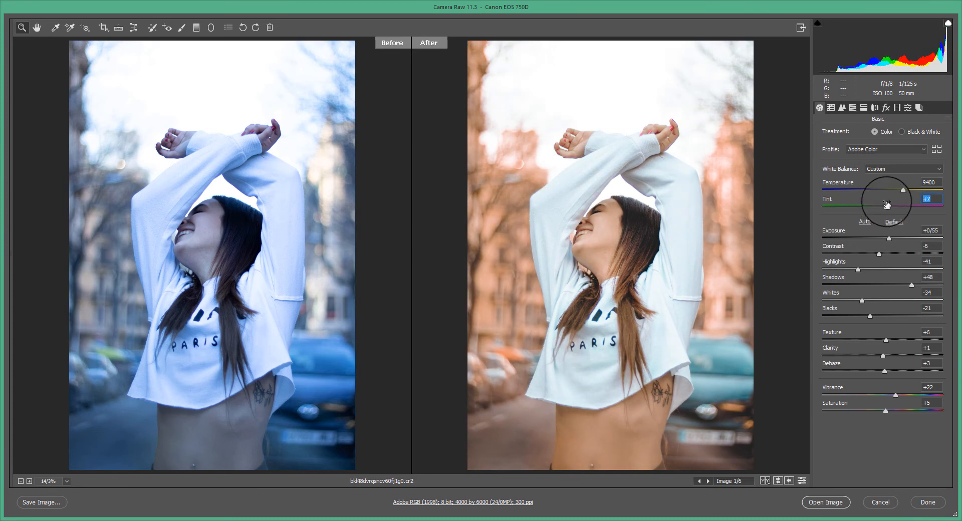
- Set Exposure -0.20, Contrast +7 and Highlights -29 for the white sweatshirt photo
left_click_drag(888, 239, 879, 240)
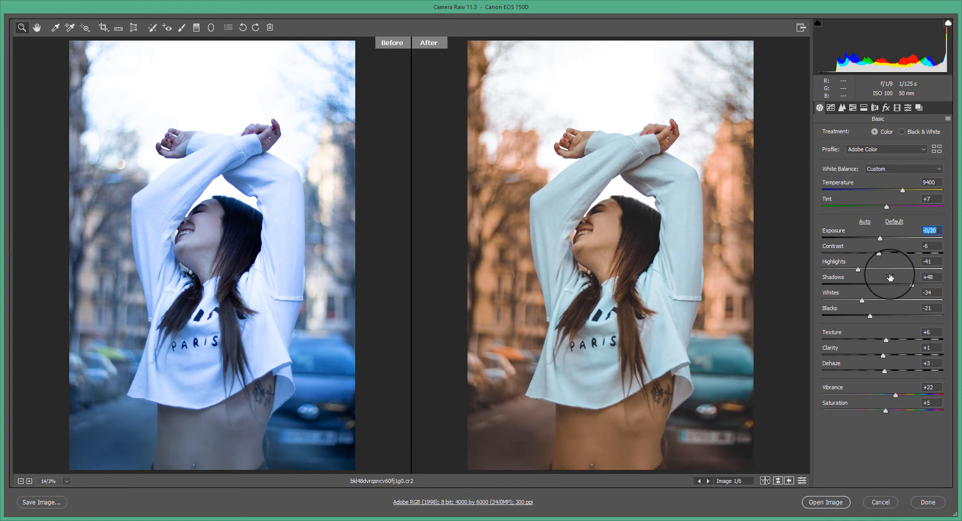
left_click(879, 254)
left_click_drag(882, 255, 863, 270)
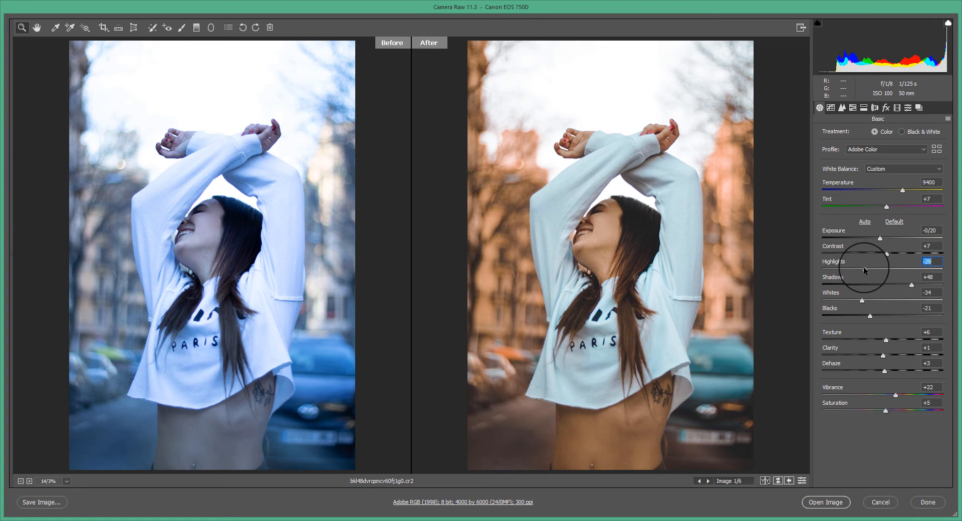
- Set Blacks -13, Shadows +91 and Exposure -1.05 for the white sweatshirt photo
left_click_drag(868, 318, 870, 314)
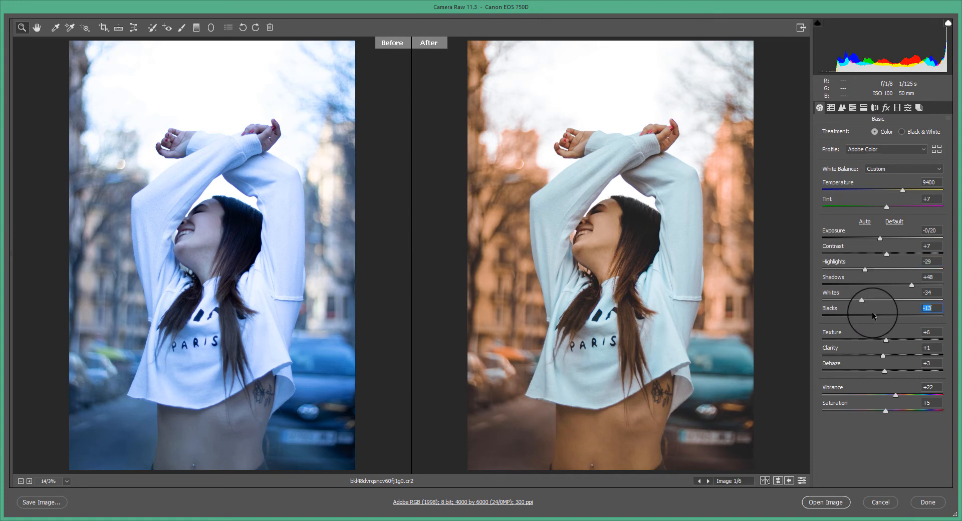
left_click_drag(911, 284, 937, 285)
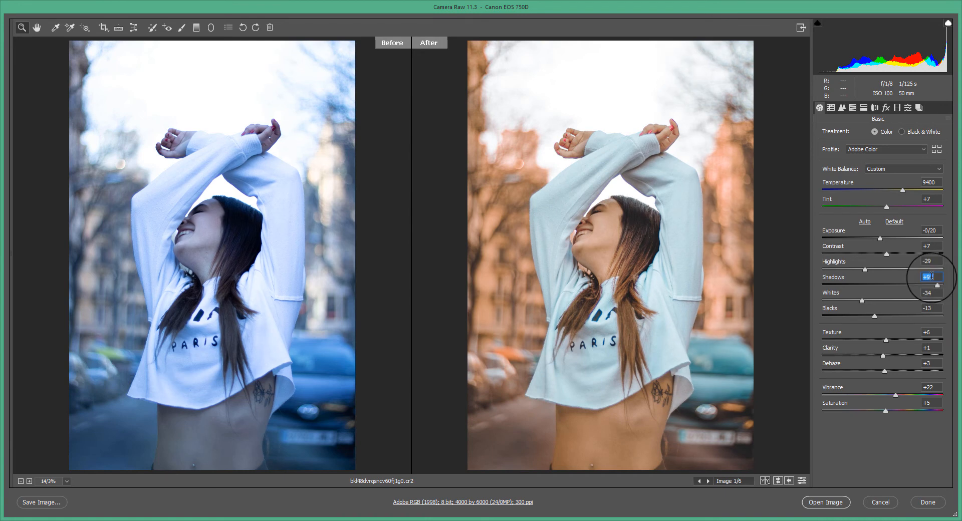
left_click_drag(879, 238, 869, 240)
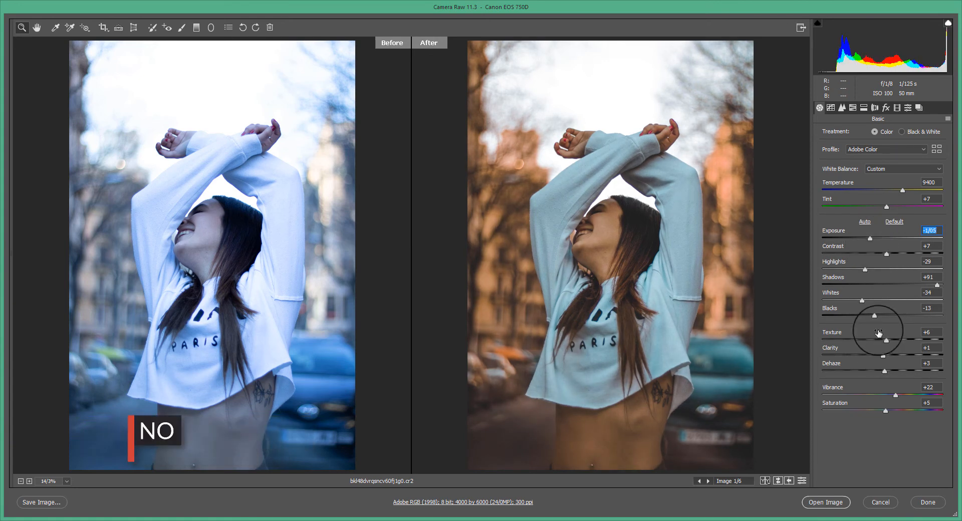
- Set the RGB point curve's black point output to 41 and lower the Blue Primary hue in the camera calibration
left_click(841, 108)
left_click_drag(818, 307, 813, 288)
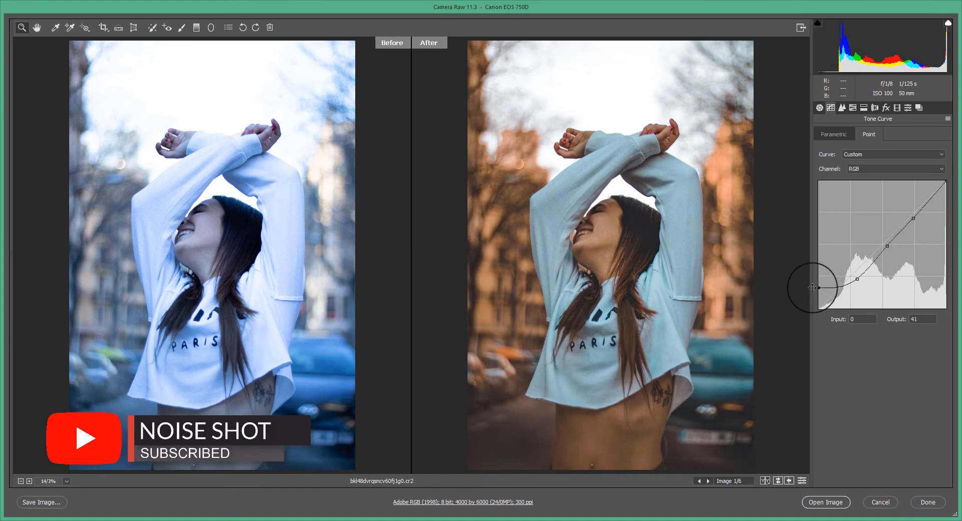
left_click(897, 107)
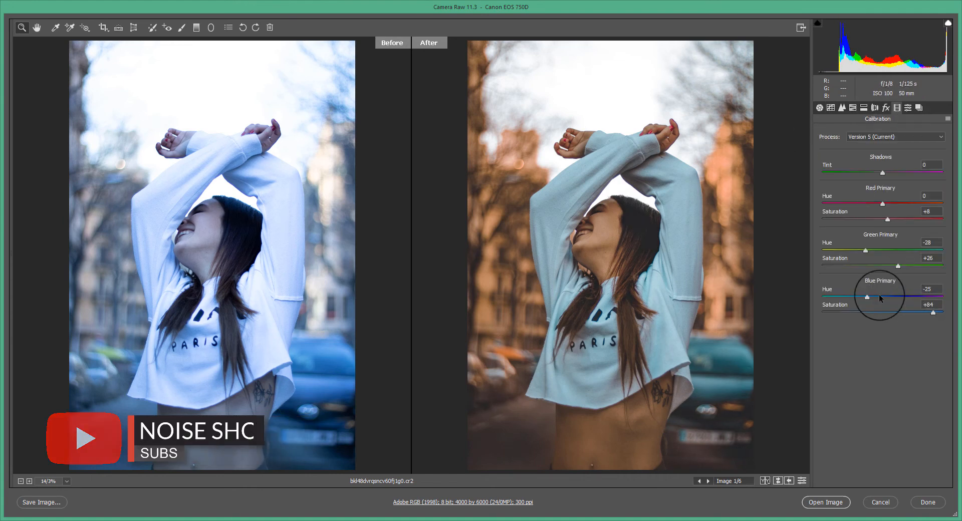
left_click_drag(866, 297, 848, 299)
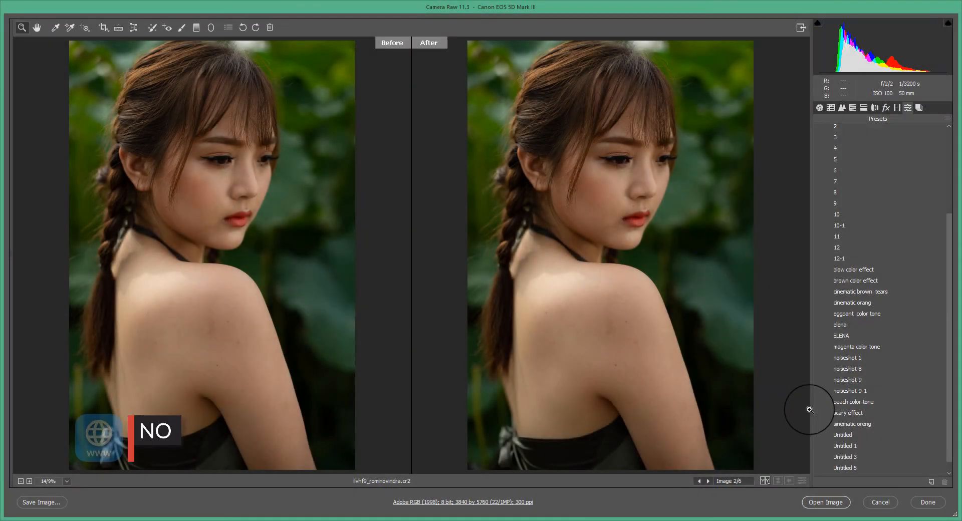
- Apply the peach color tone preset to the photo of the woman with the braid and set Temperature 6350 and Tint +13
left_click(863, 401)
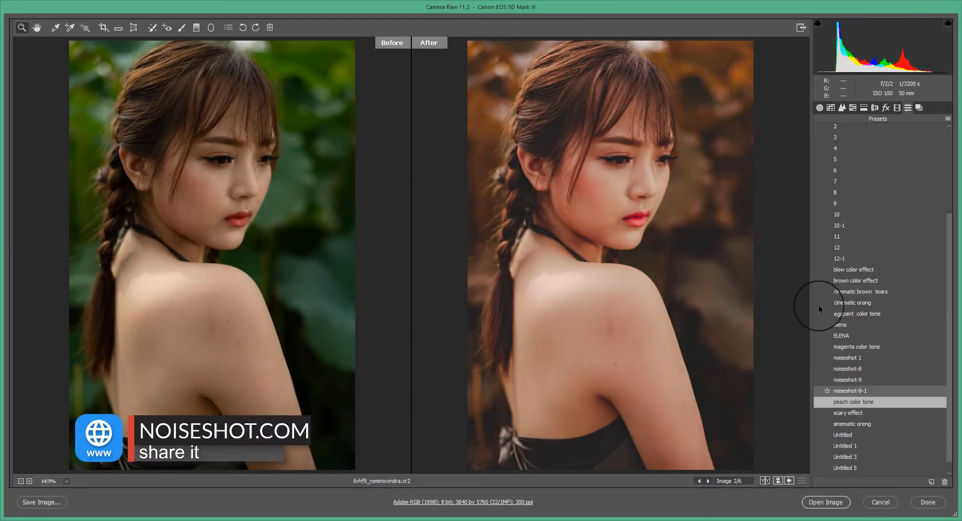
left_click(820, 108)
left_click_drag(868, 190, 864, 190)
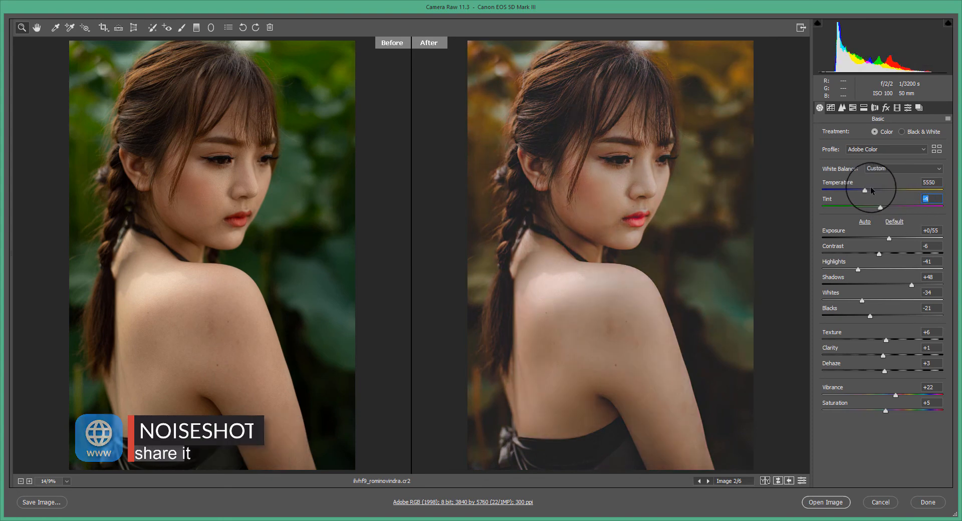
left_click_drag(865, 191, 890, 206)
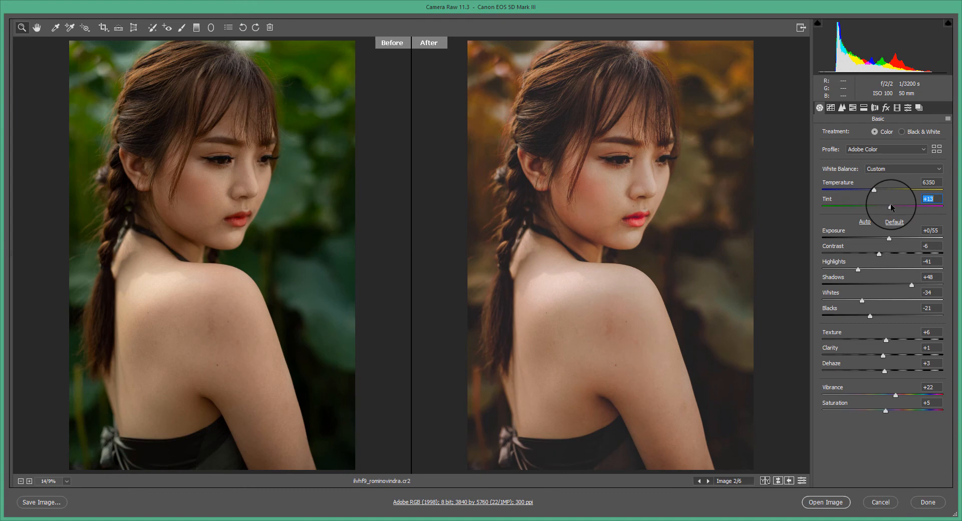
- Set the RGB point curve's black point output to 40 and Exposure to +0.65 for the braid photo
left_click(830, 107)
mouse_move(818, 287)
left_mouse_down()
mouse_move(810, 296)
mouse_move(809, 288)
left_mouse_up()
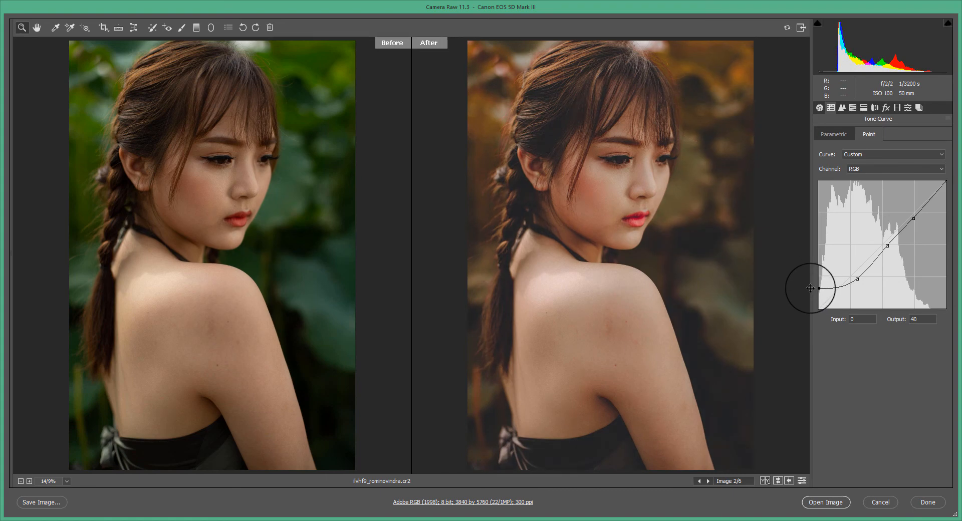
left_click(819, 107)
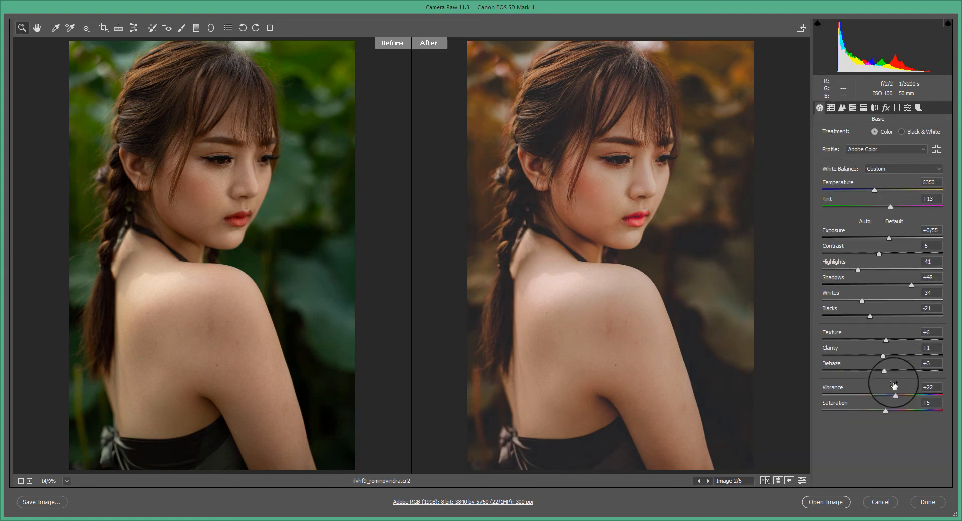
left_click(882, 240)
left_click_drag(882, 240, 888, 235)
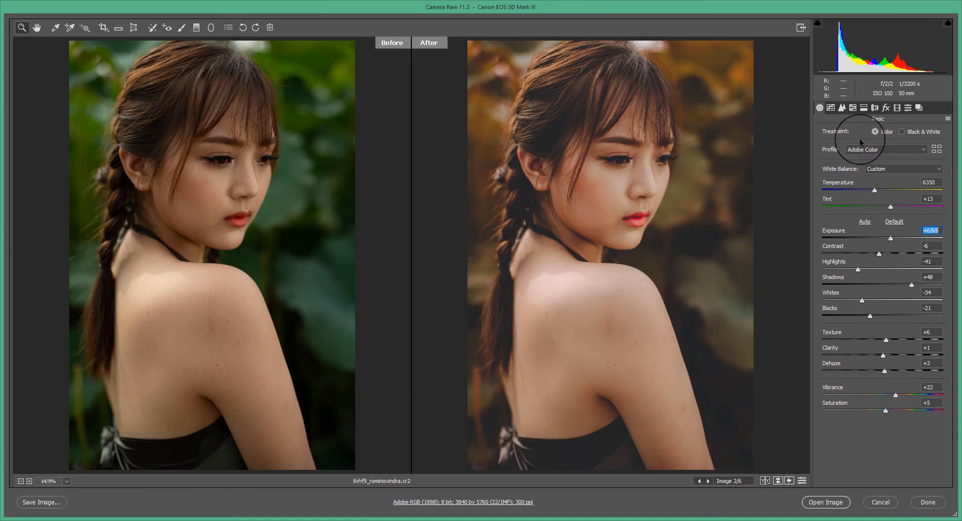
- Set the Blue Primary hue to -45 in the camera calibration of the braid photo
left_click(897, 107)
left_click_drag(882, 297, 851, 300)
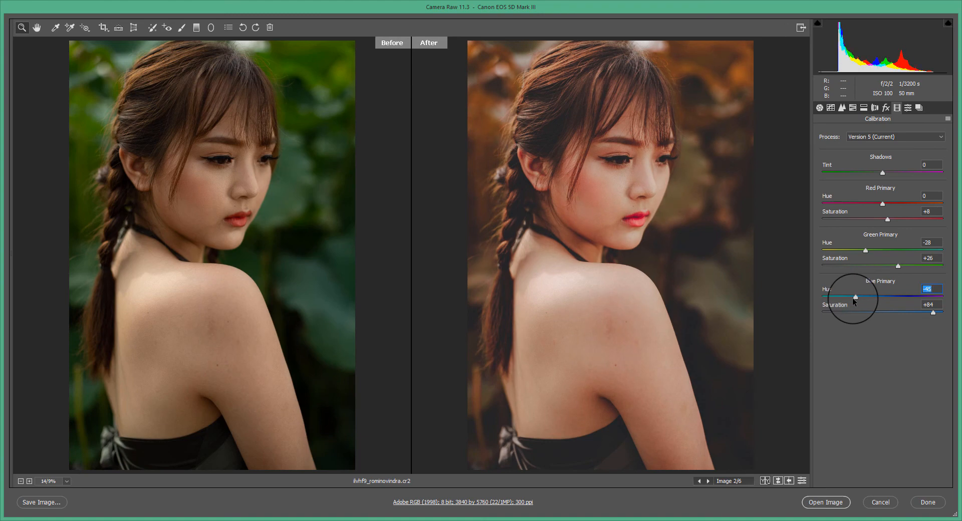
- Go to the third photo, the woman with long wet hair, and apply the peach color tone preset
left_click(707, 481)
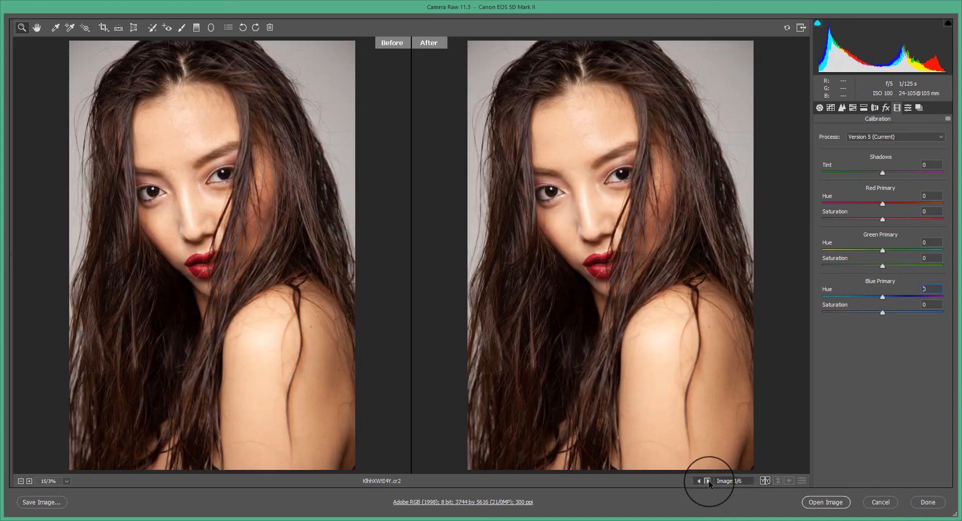
left_click(907, 107)
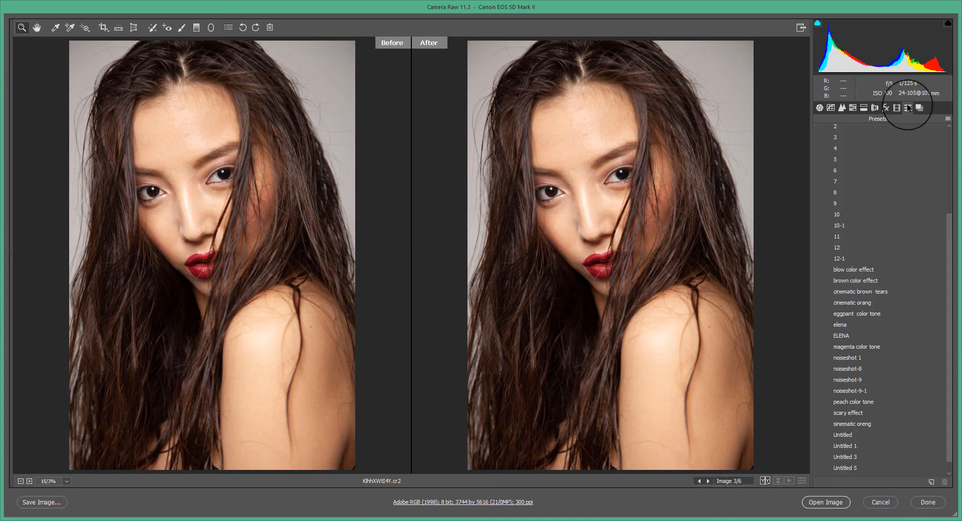
left_click(869, 402)
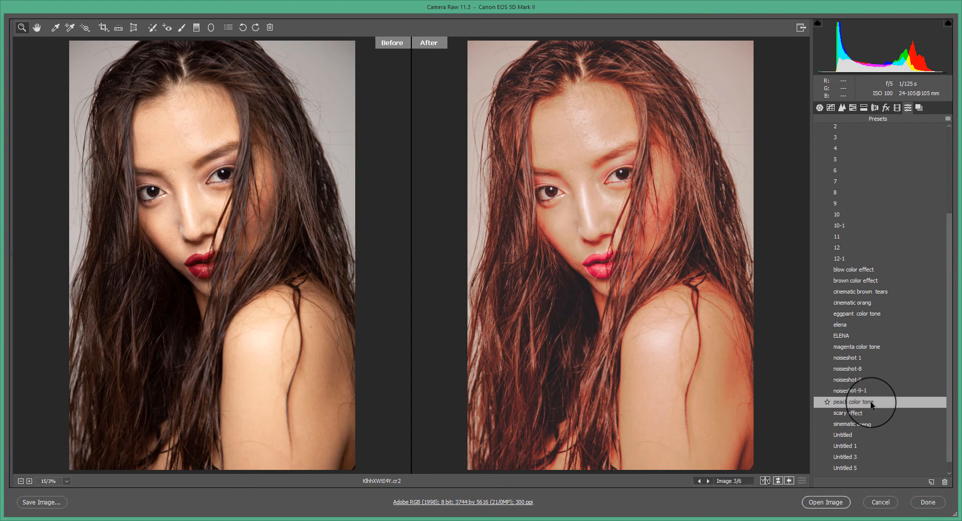
- Set Temperature 5200, Tint +1 and Exposure -0.15 for the wet hair portrait
left_click(819, 107)
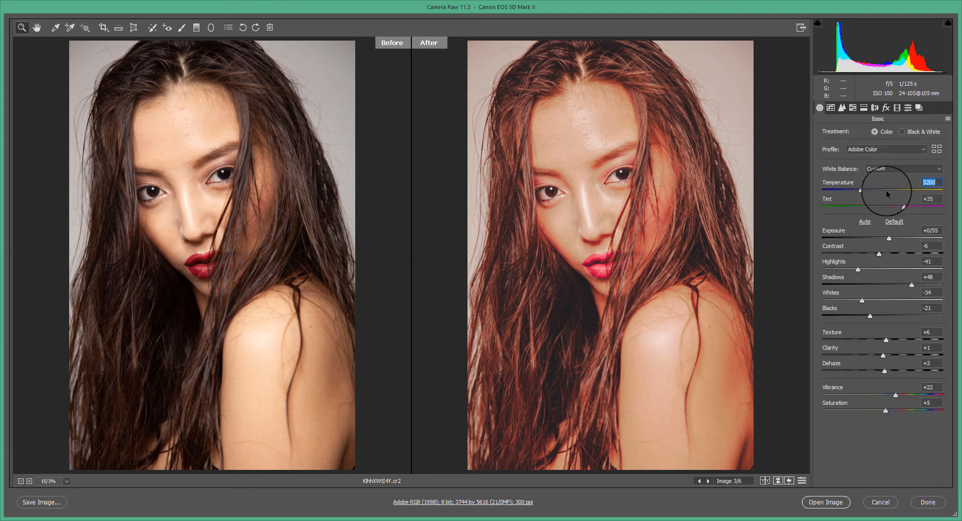
key("ctrl+z")
left_click_drag(866, 188, 870, 185)
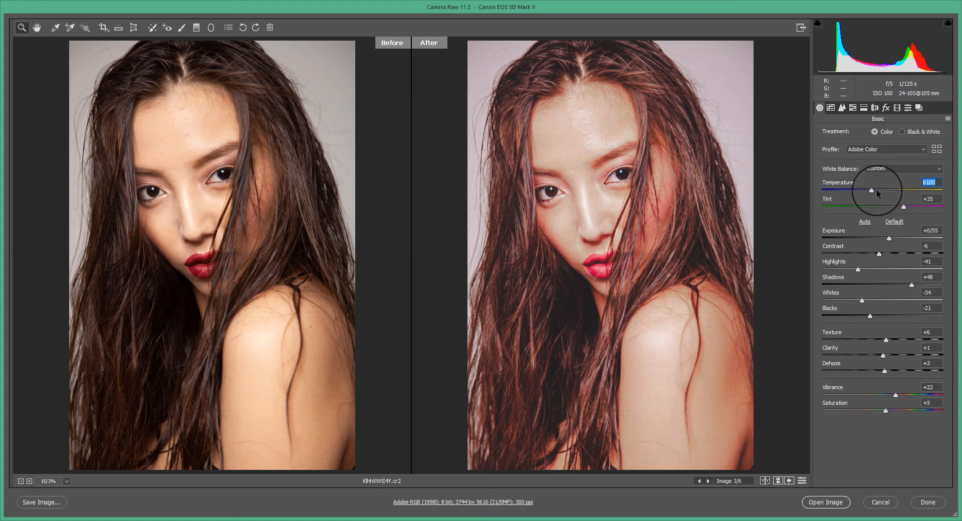
left_click_drag(903, 206, 881, 207)
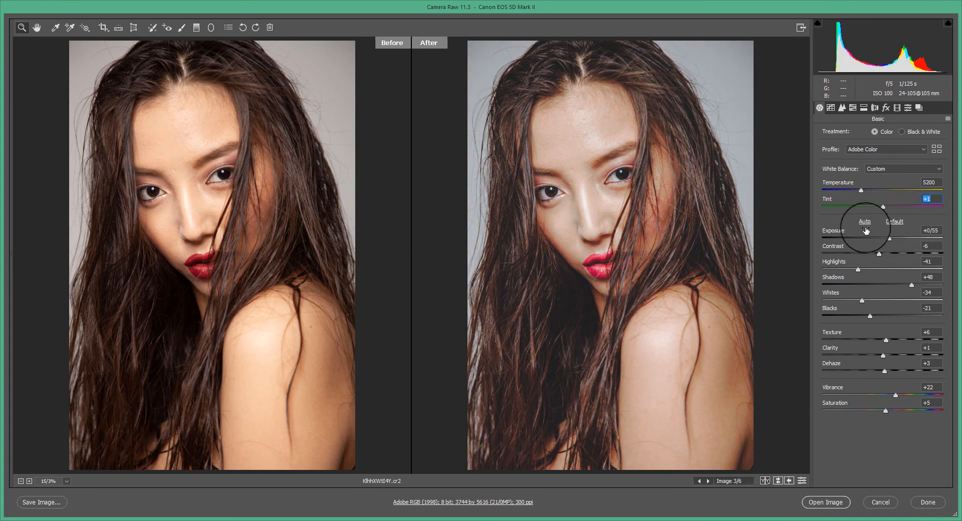
double_click(883, 239)
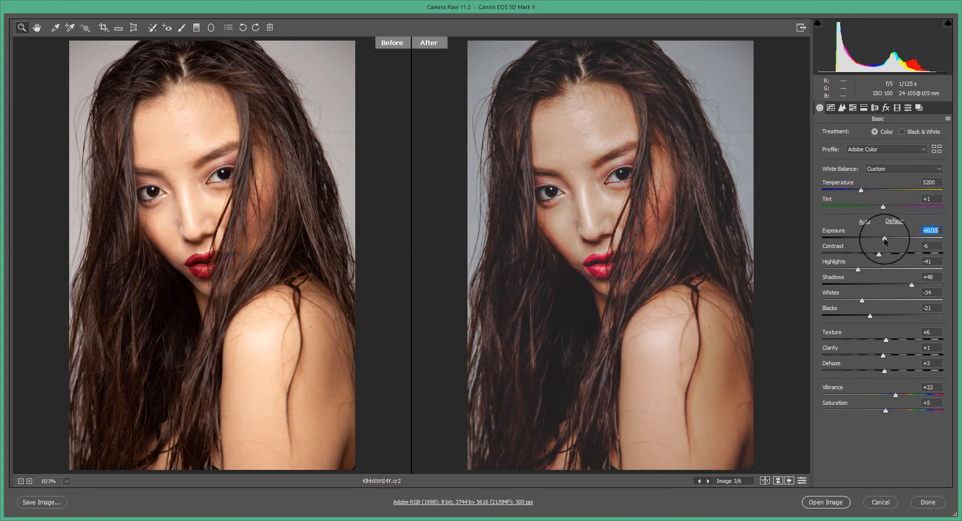
left_click_drag(882, 240, 880, 244)
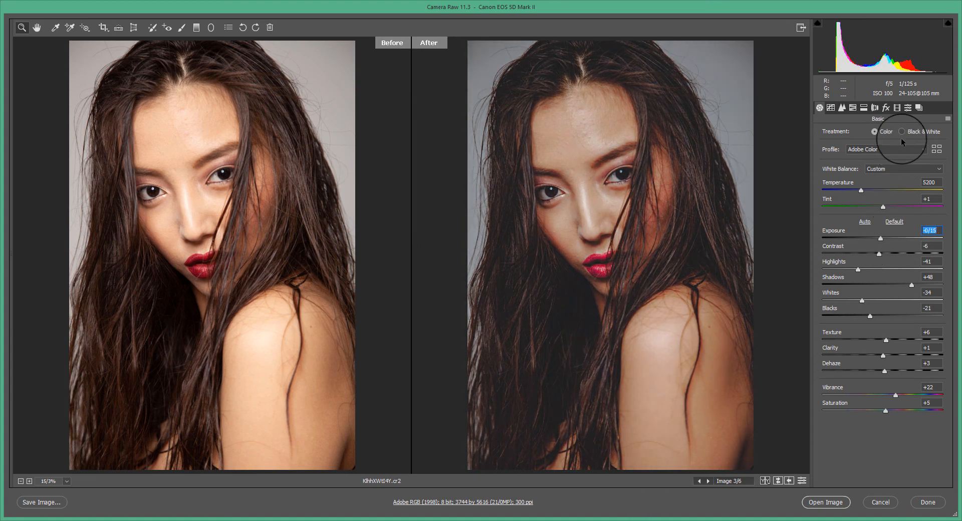
- Adjust the Blue Primary hue slightly in the camera calibration and set Clarity to -17
left_click(897, 107)
mouse_move(871, 296)
left_mouse_down()
mouse_move(847, 296)
mouse_move(882, 294)
mouse_move(870, 296)
left_mouse_up()
left_click(819, 107)
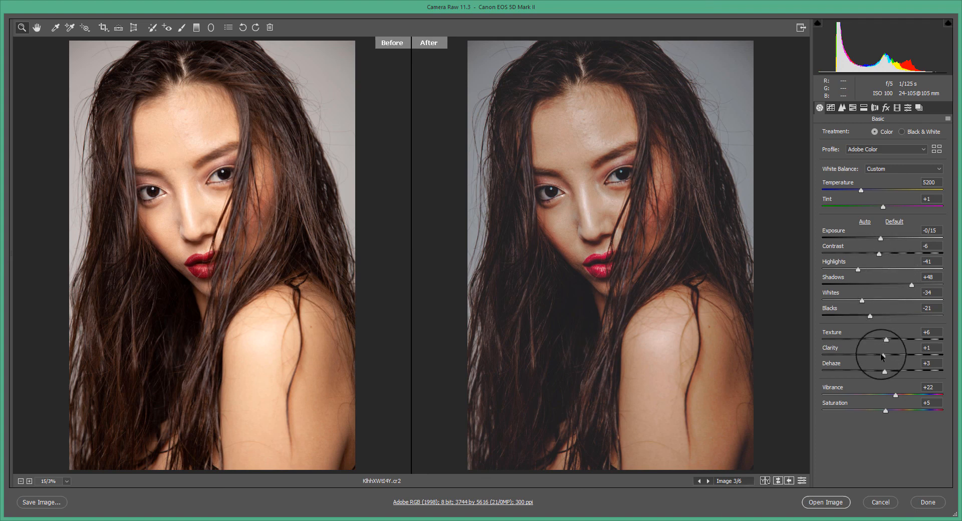
left_click_drag(881, 355, 871, 359)
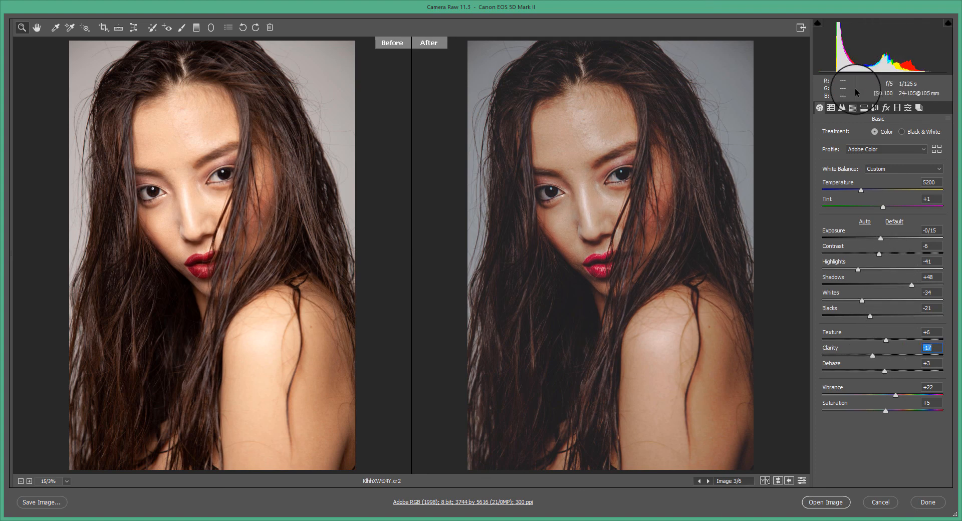
- Shift the forehead skin's hue toward red with the Targeted Adjustment tool, bringing the Oranges hue to about -8
left_click(830, 108)
left_click(852, 108)
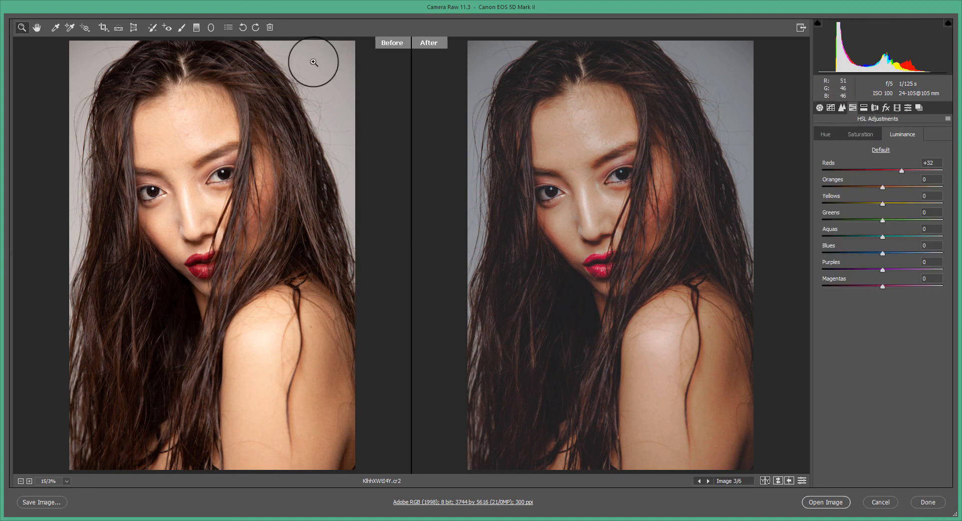
left_click(84, 27)
left_click(824, 134)
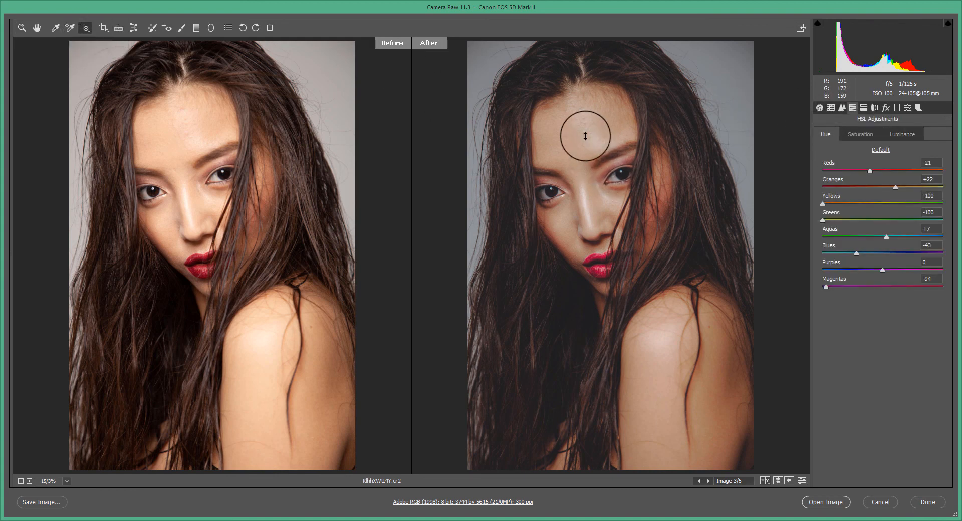
left_click_drag(584, 128, 582, 149)
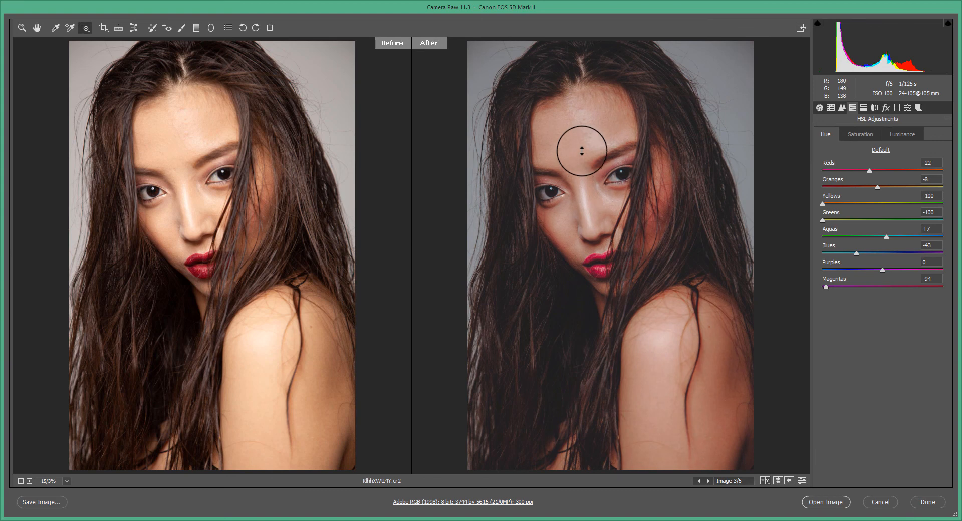
- Adjust the forehead skin's saturation with the Targeted Adjustment tool and set the Oranges luminance to +4
key("ctrl+alt+shift+s")
mouse_move(580, 124)
left_mouse_down()
mouse_move(583, 132)
mouse_move(565, 121)
left_mouse_up()
left_click(901, 134)
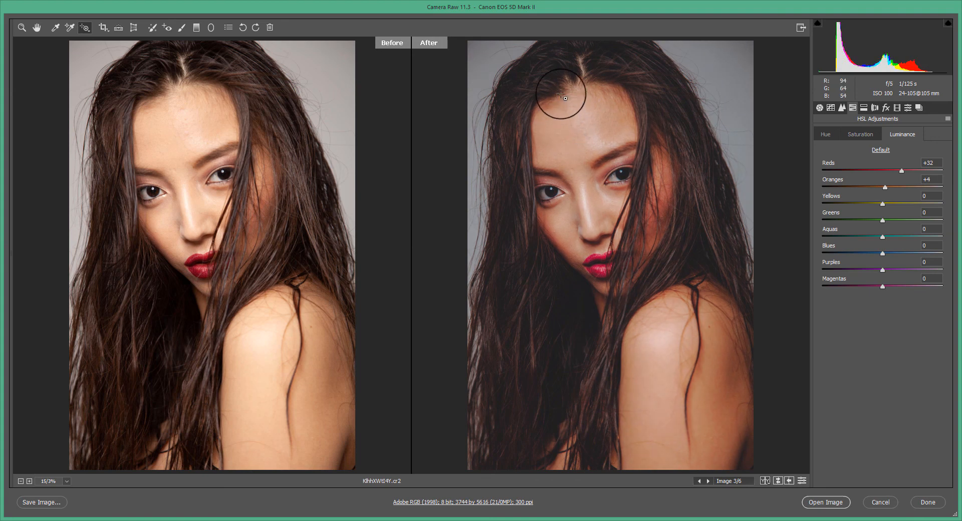
- Set the Split Toning shadow saturation to 5 and the sharpening Masking to 59
left_click(863, 107)
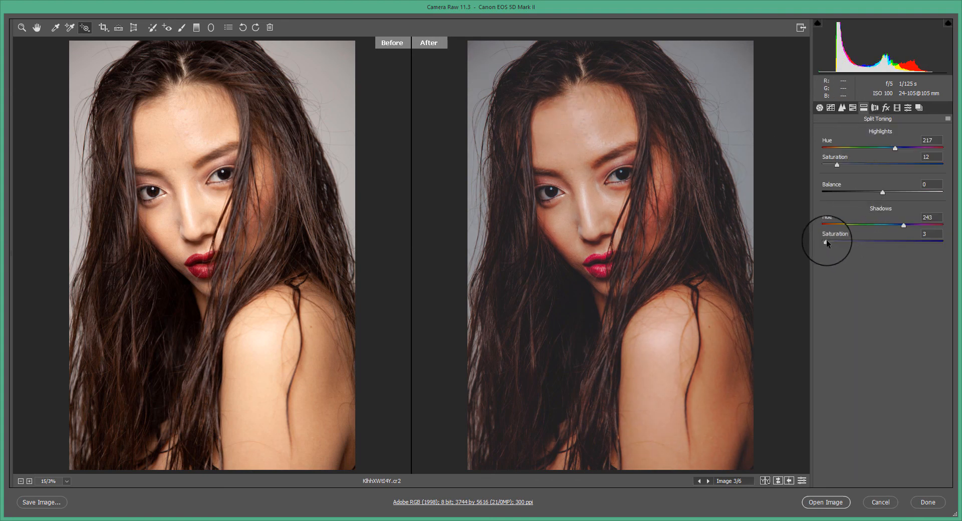
mouse_move(826, 242)
left_mouse_down()
mouse_move(843, 243)
mouse_move(828, 248)
left_mouse_up()
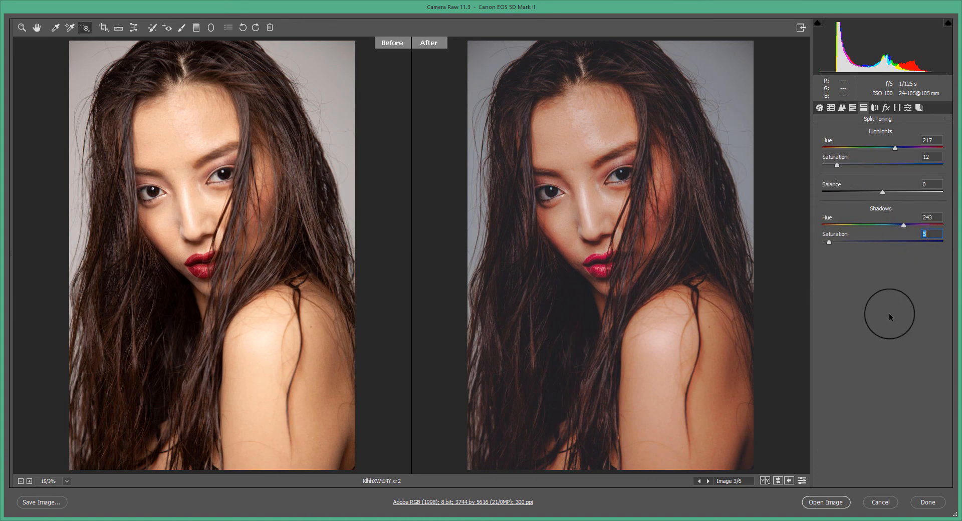
left_click(842, 108)
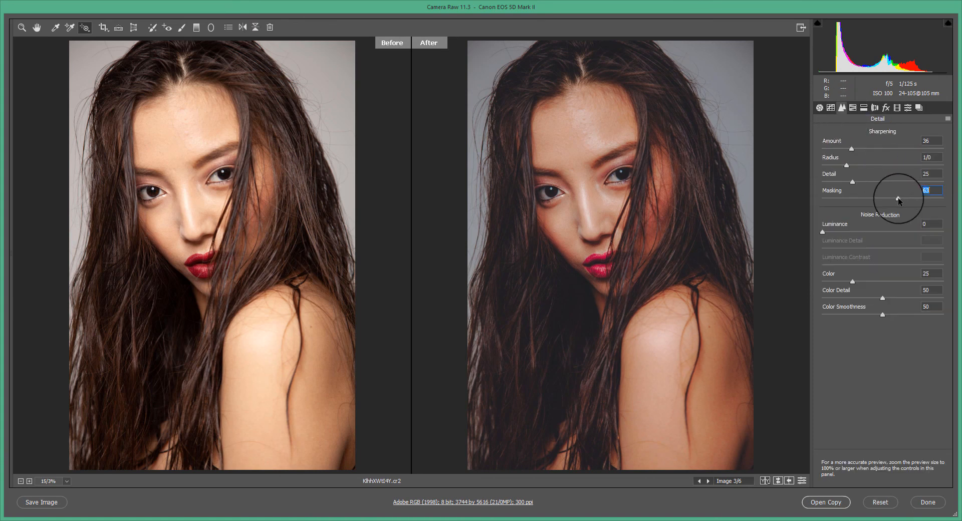
mouse_move(897, 197)
left_mouse_down()
mouse_move(886, 200)
mouse_move(893, 199)
left_mouse_up()
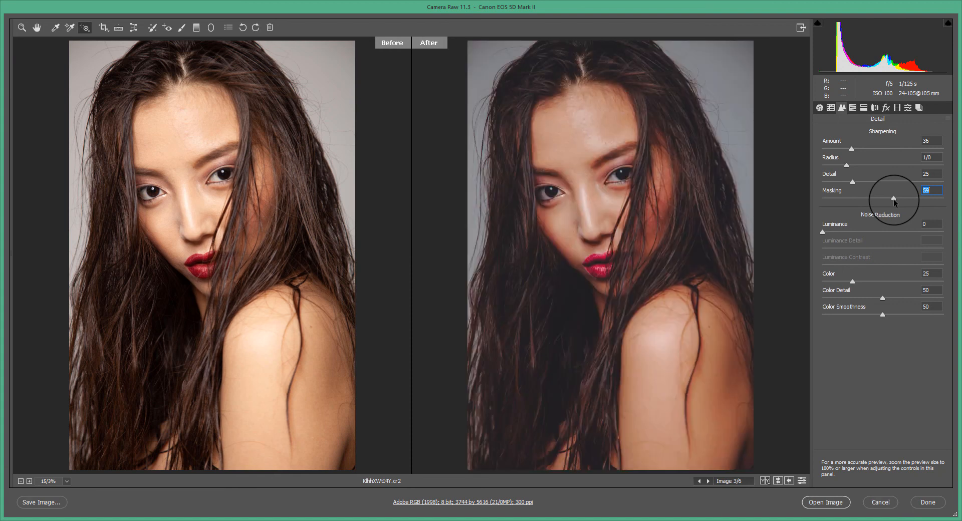